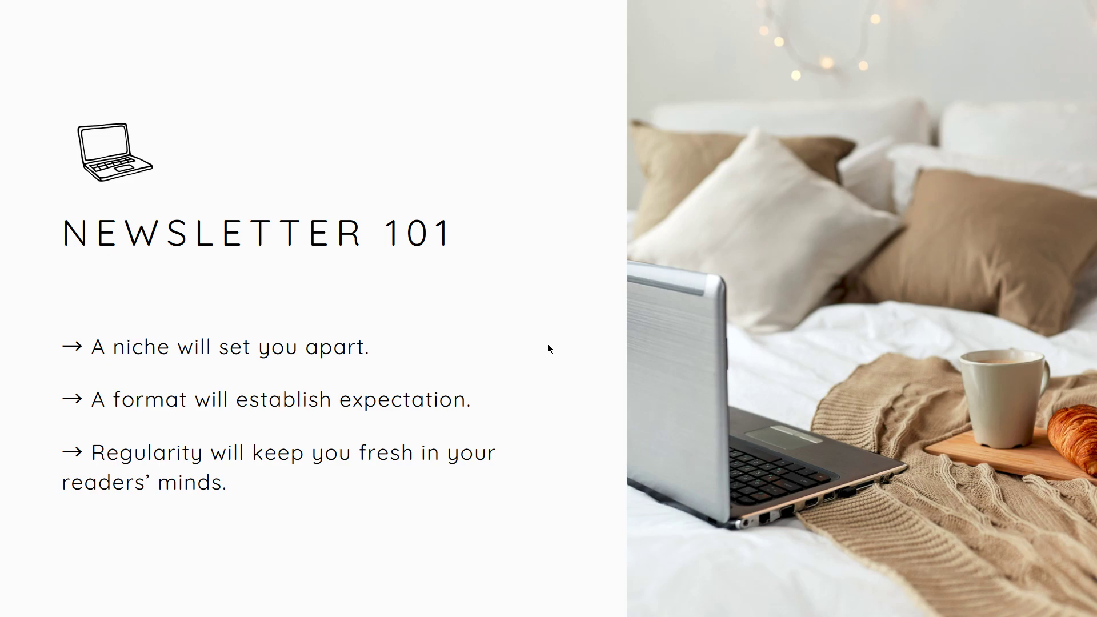
# - Exit the presentation view and examine how the three bullet lines are arranged in text boxes on the slide
pyautogui.press('Escape')
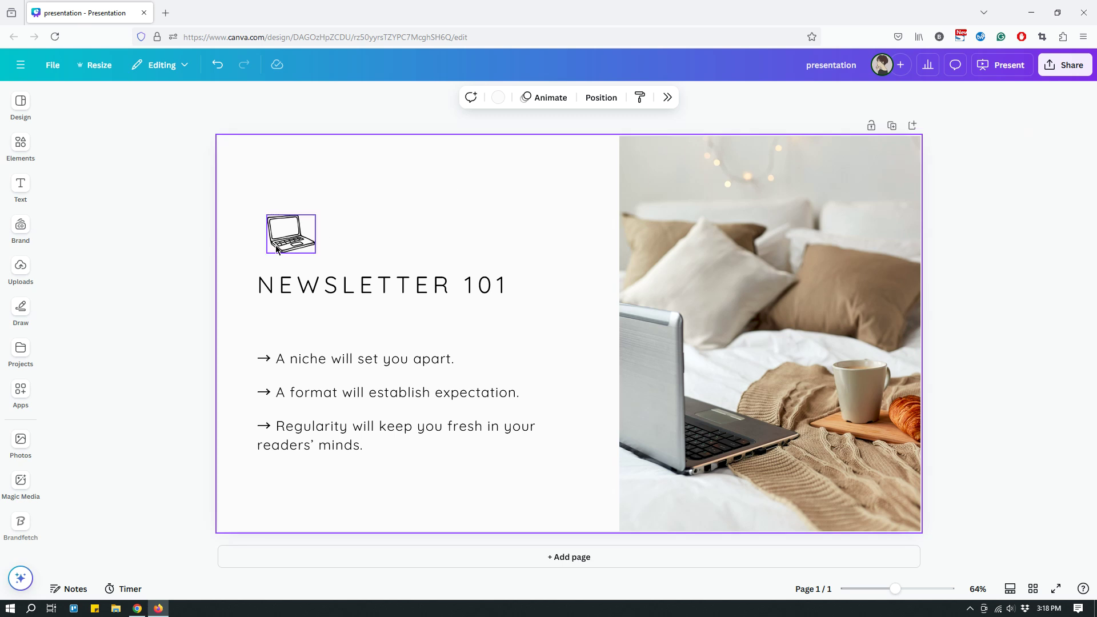
pyautogui.click(309, 365)
pyautogui.click(300, 395)
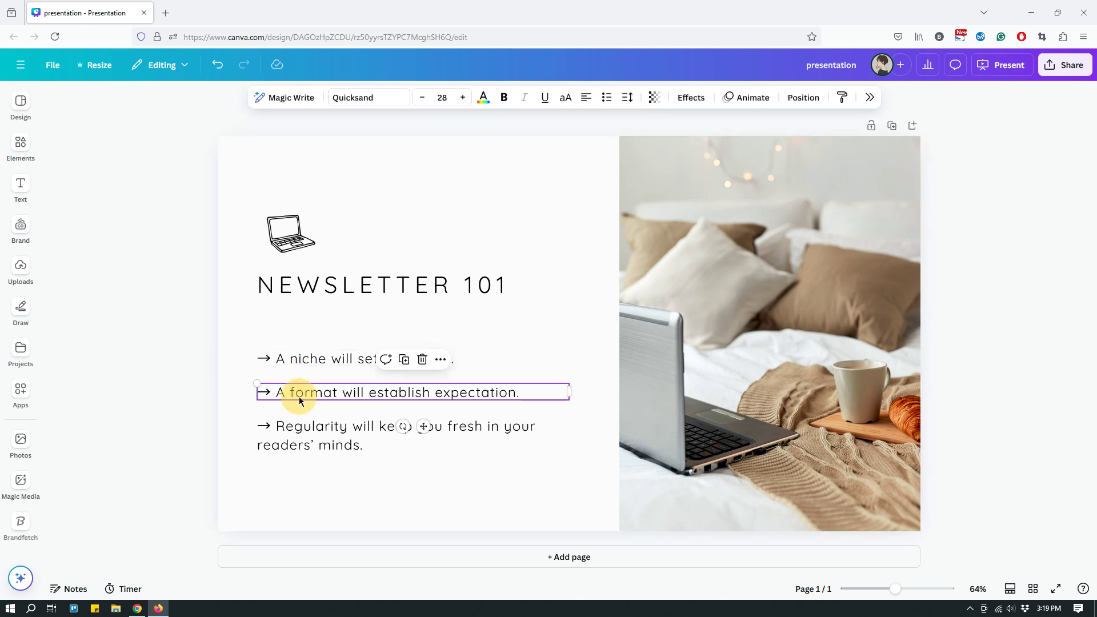
pyautogui.click(303, 447)
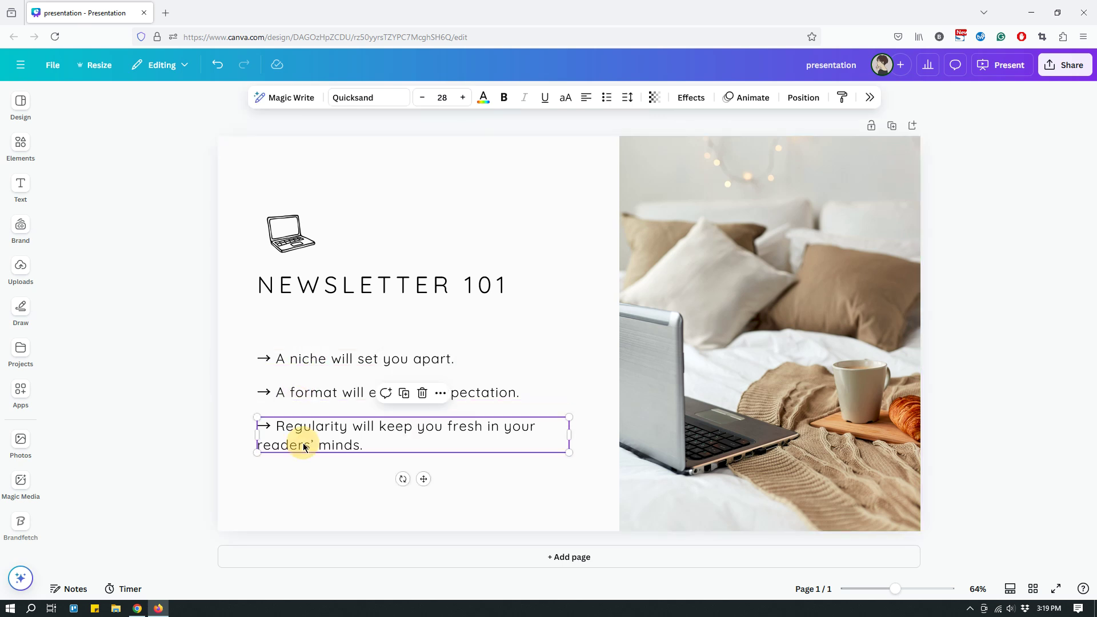
pyautogui.click(305, 361)
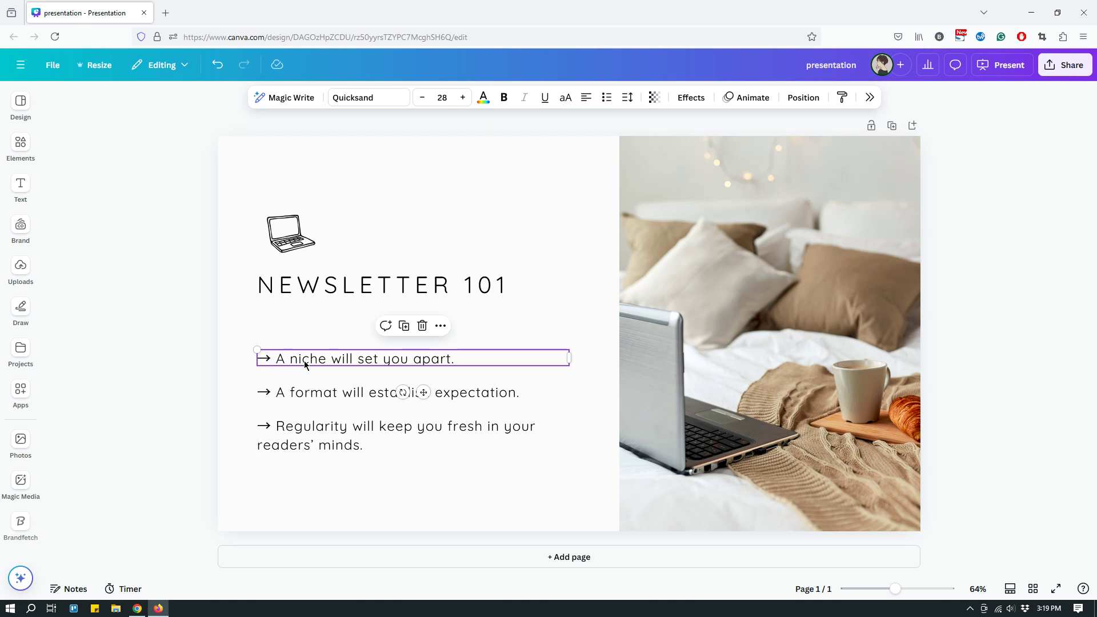
pyautogui.click(394, 360)
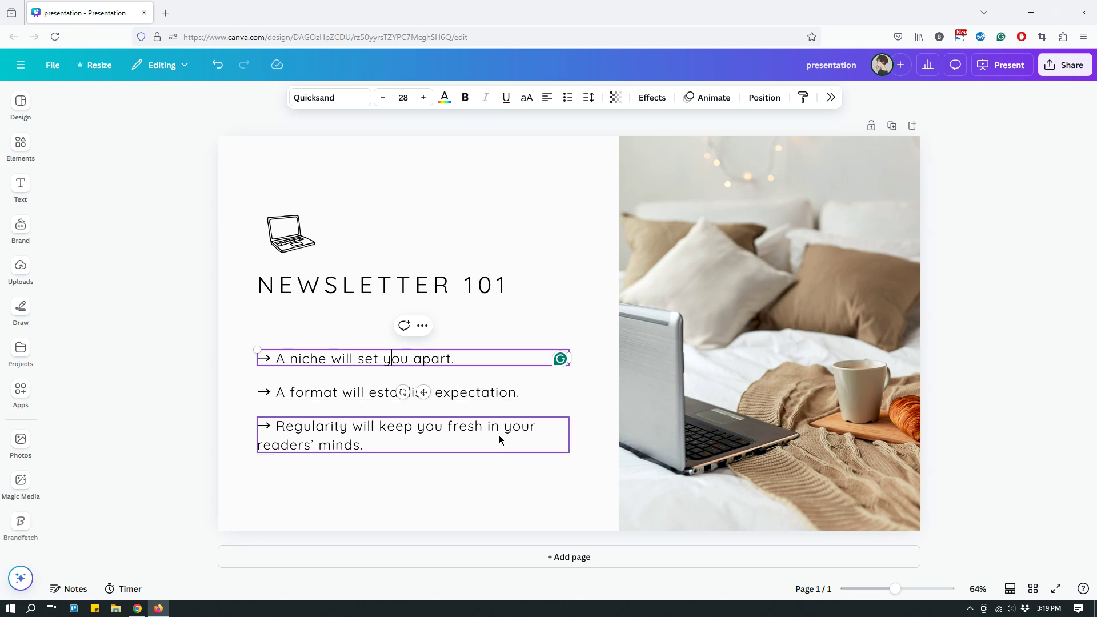
pyautogui.click(529, 468)
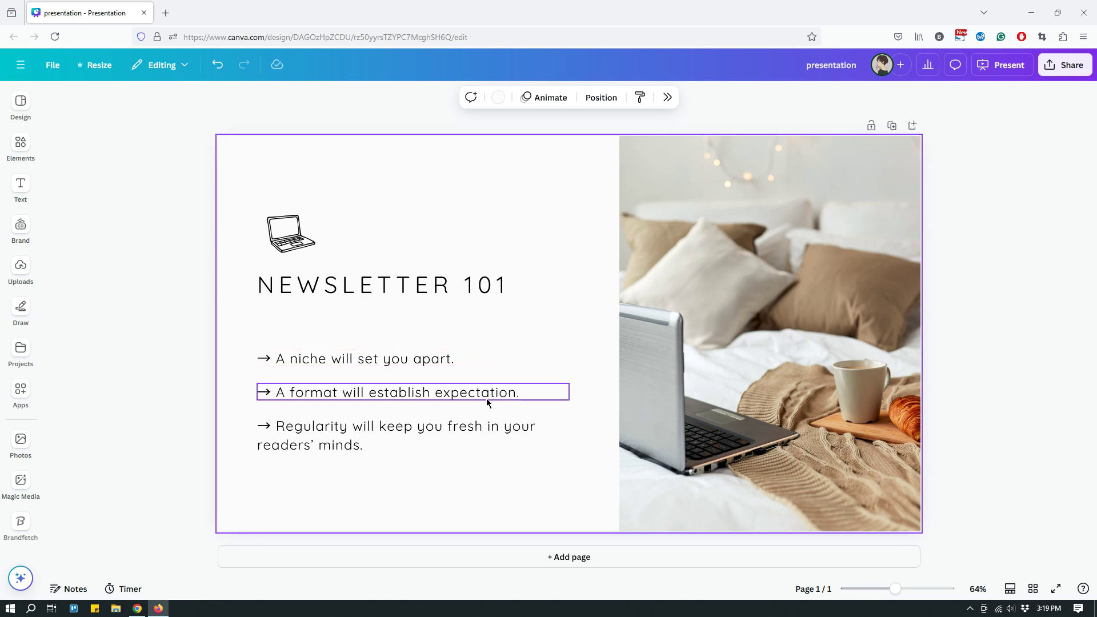
pyautogui.click(476, 361)
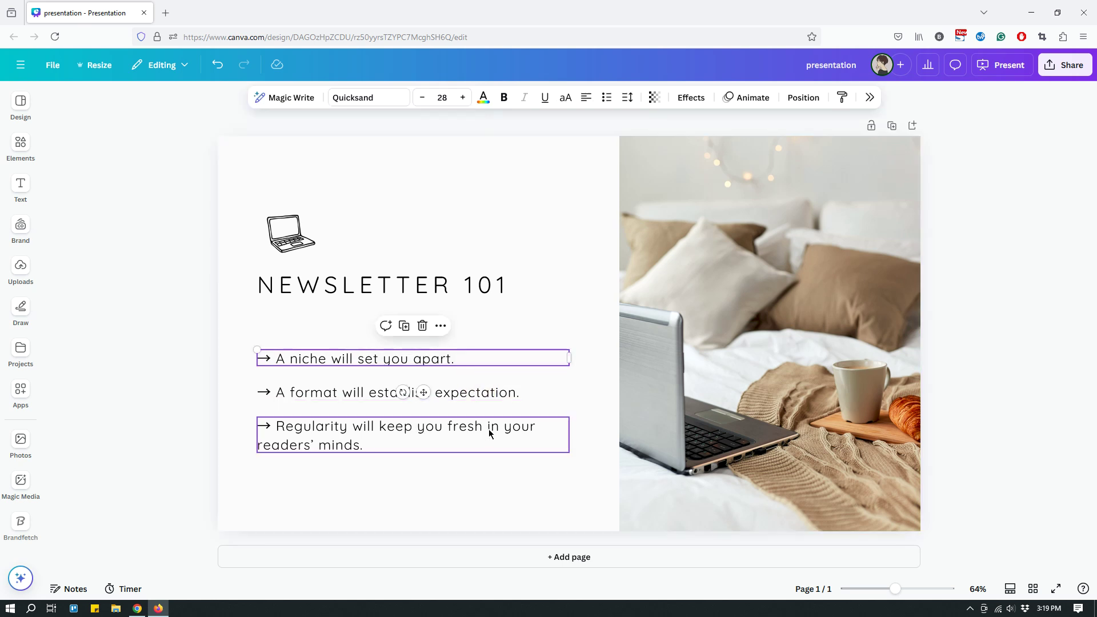
pyautogui.click(344, 423)
pyautogui.click(345, 425)
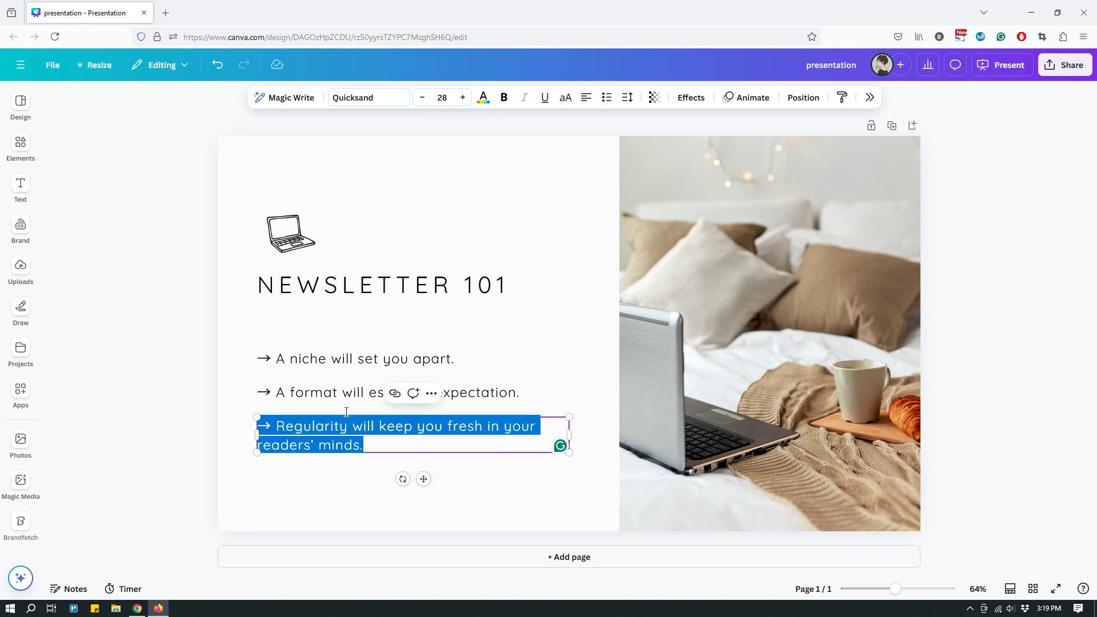
pyautogui.click(255, 507)
pyautogui.click(288, 361)
pyautogui.keyDown('shift'); pyautogui.click(287, 393); pyautogui.keyUp('shift')
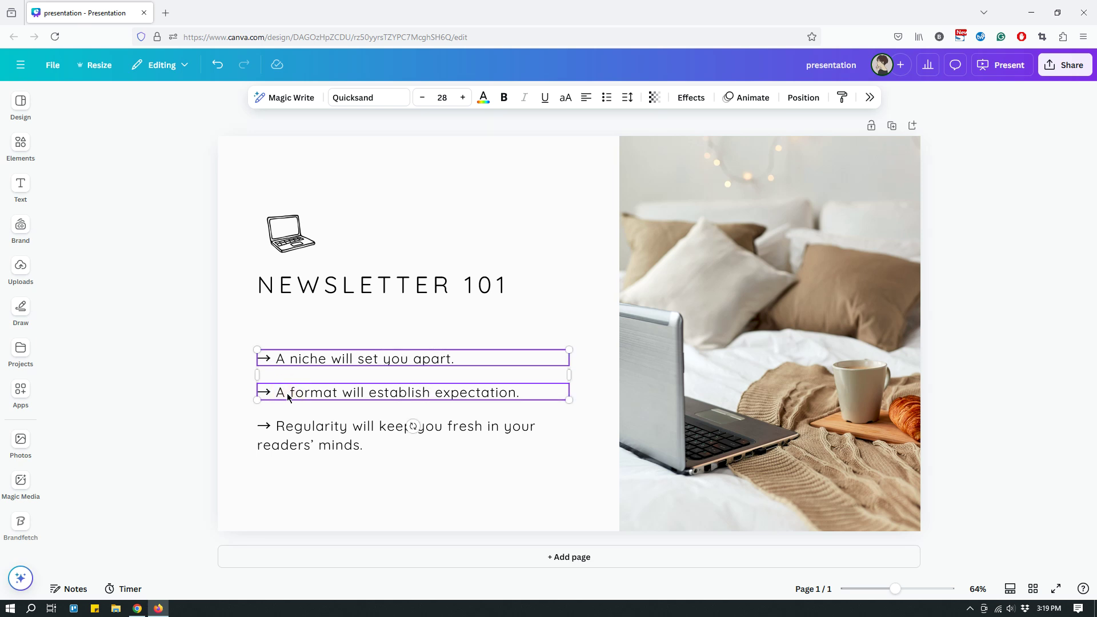
pyautogui.click(347, 391)
pyautogui.click(235, 433)
# - Copy the line "A format will establish expectation." into the first bullet's text box, below its existing text
pyautogui.click(308, 392)
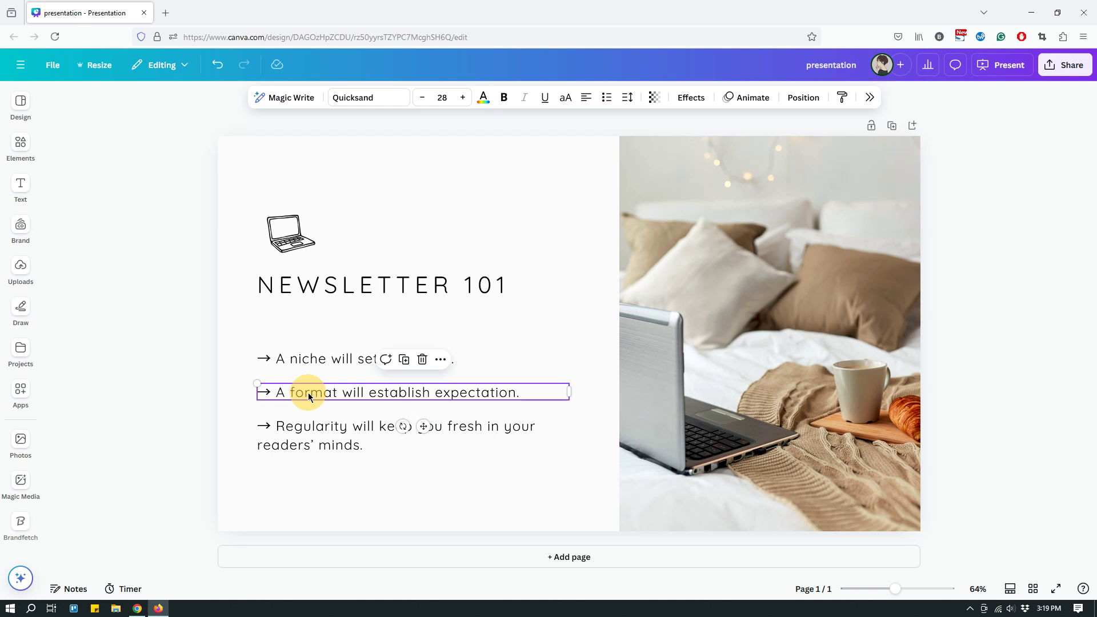
pyautogui.click(308, 393)
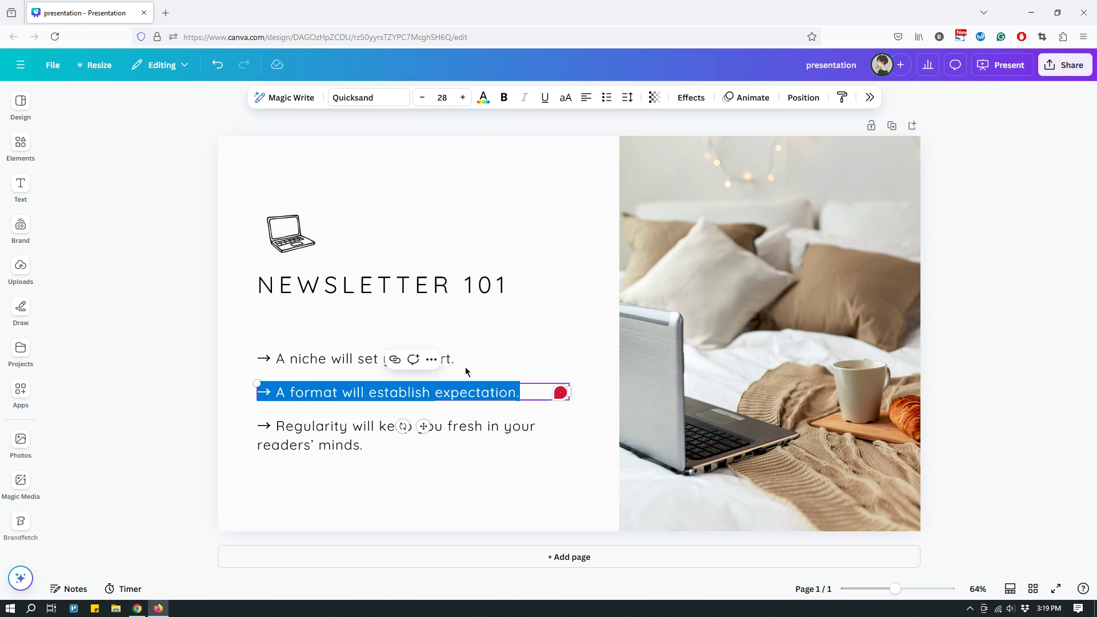
pyautogui.doubleClick(482, 358)
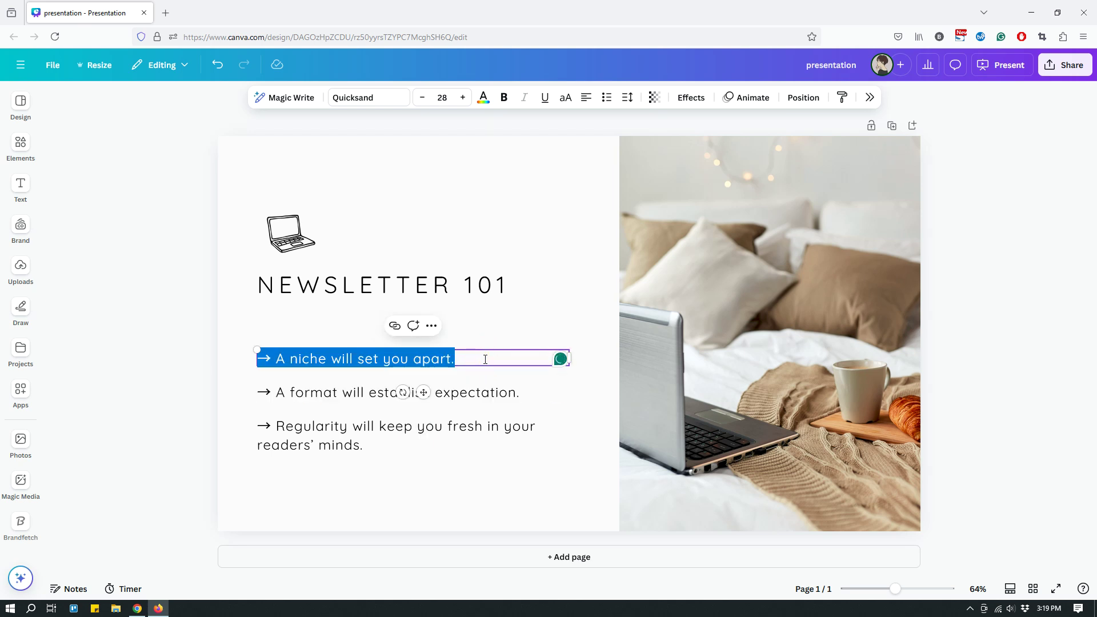
pyautogui.click(485, 358)
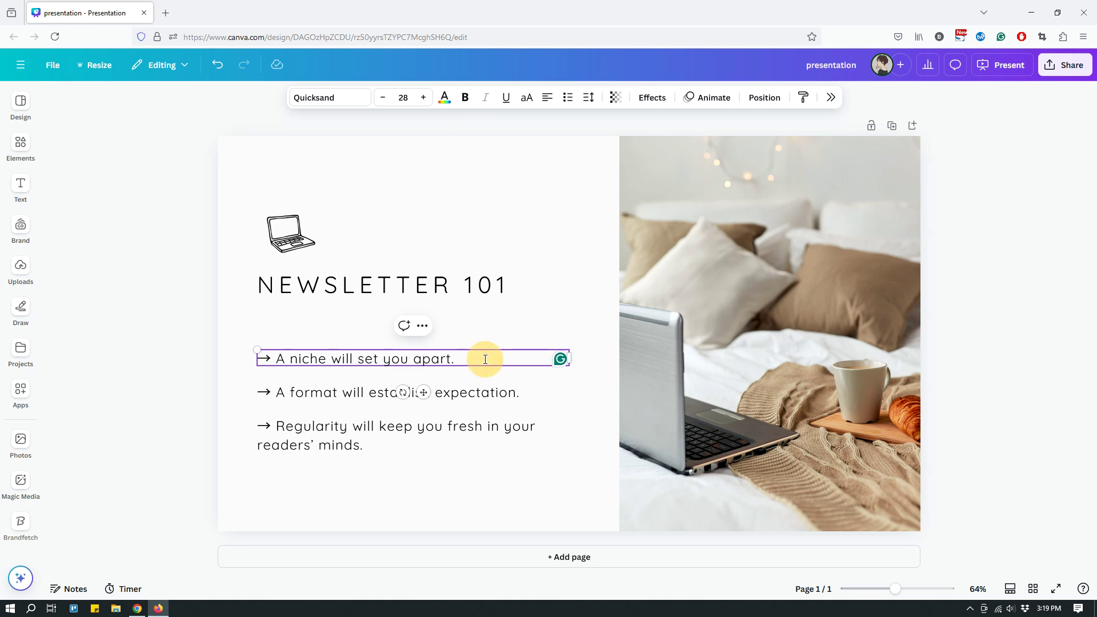
pyautogui.hotkey('ctrl', 'z')
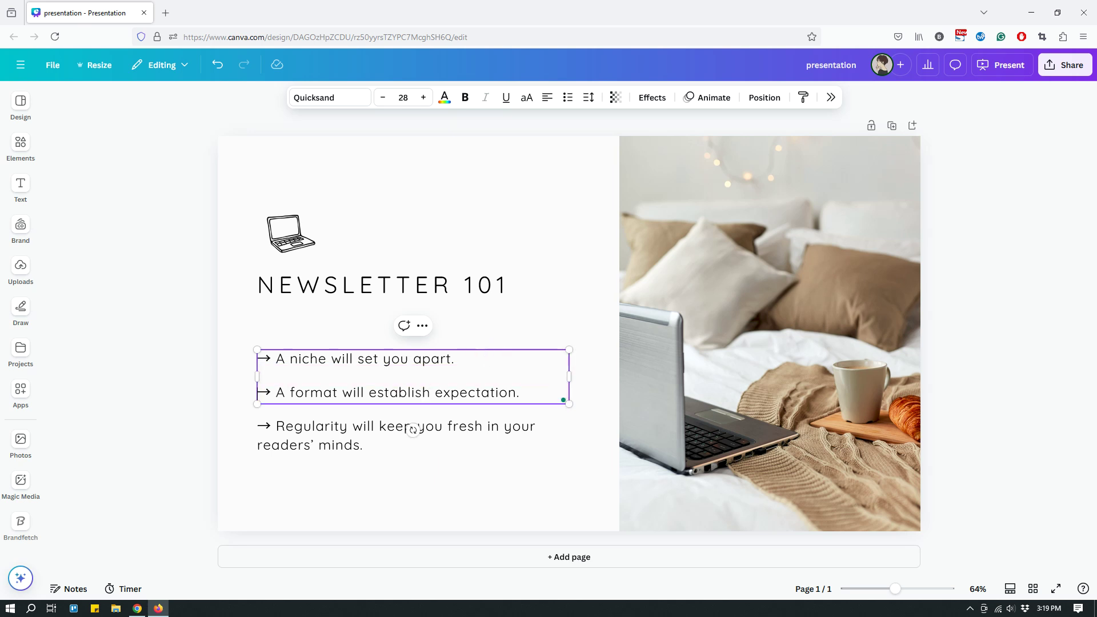
pyautogui.click(453, 485)
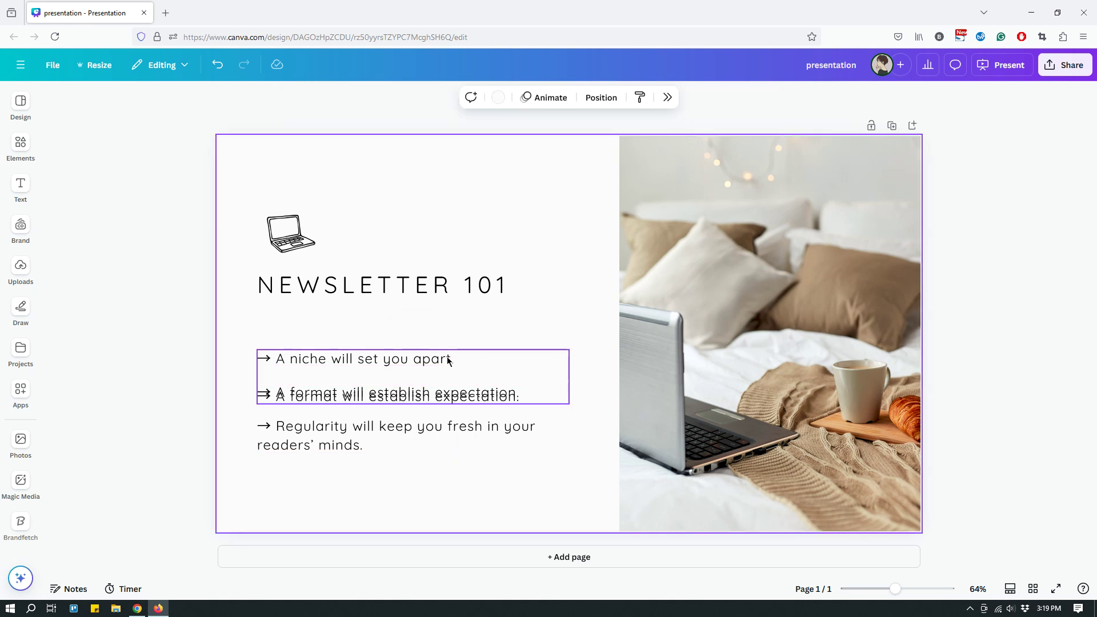
# - Delete the standalone second and third bullet boxes, and reposition the combined two-bullet text box beneath the title
pyautogui.moveTo(448, 359); pyautogui.dragTo(447, 335)
pyautogui.click(457, 394)
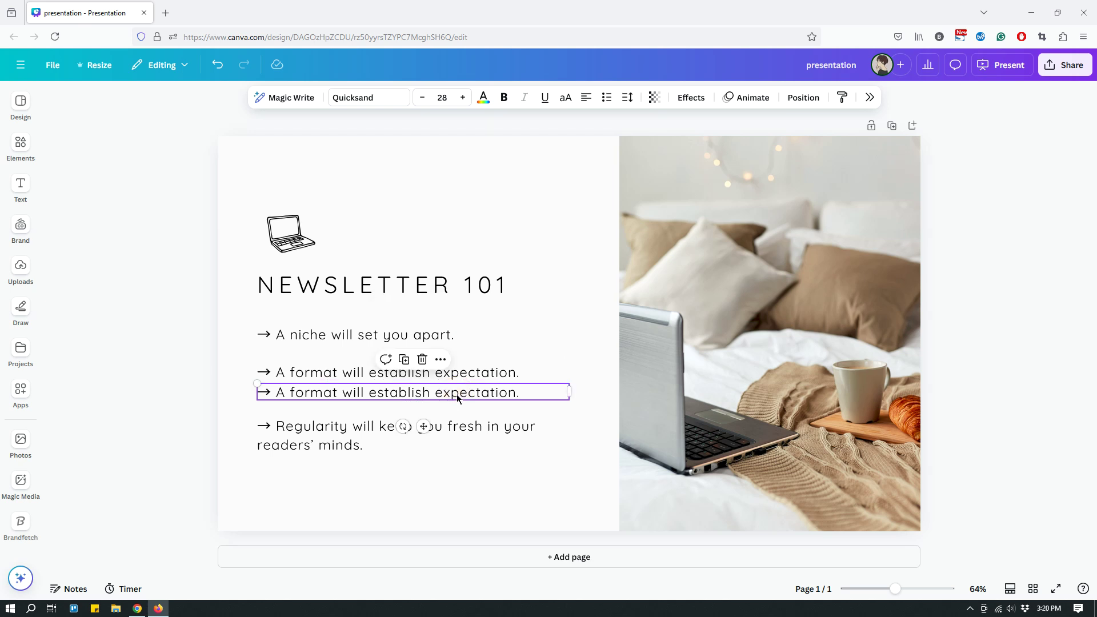
pyautogui.press('Delete')
pyautogui.click(448, 423)
pyautogui.press('Delete')
pyautogui.moveTo(394, 375); pyautogui.dragTo(392, 395)
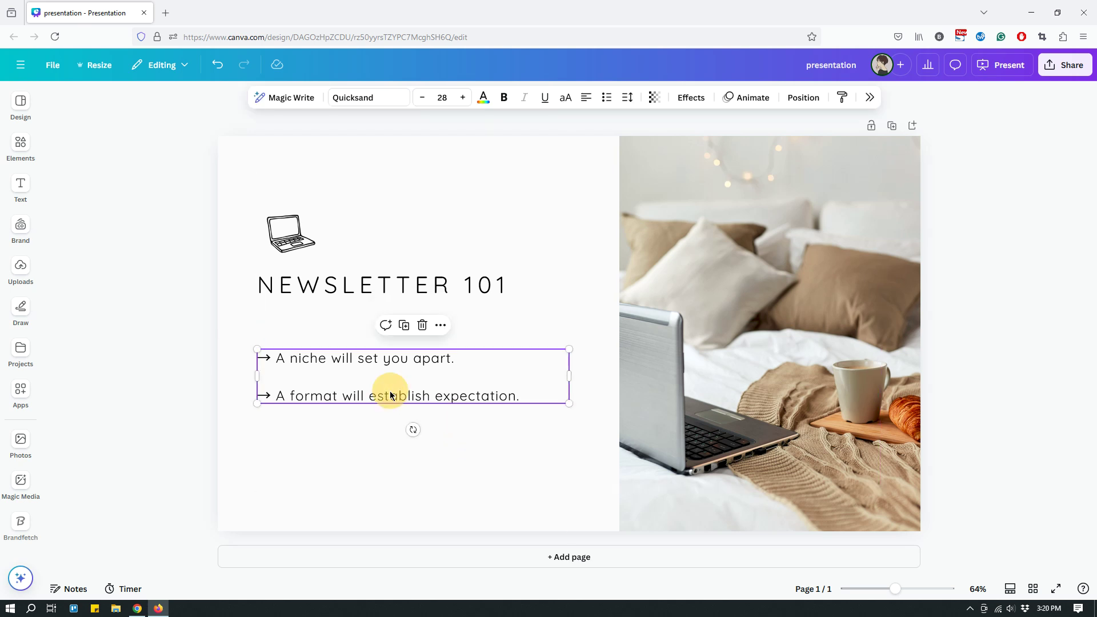
pyautogui.click(404, 454)
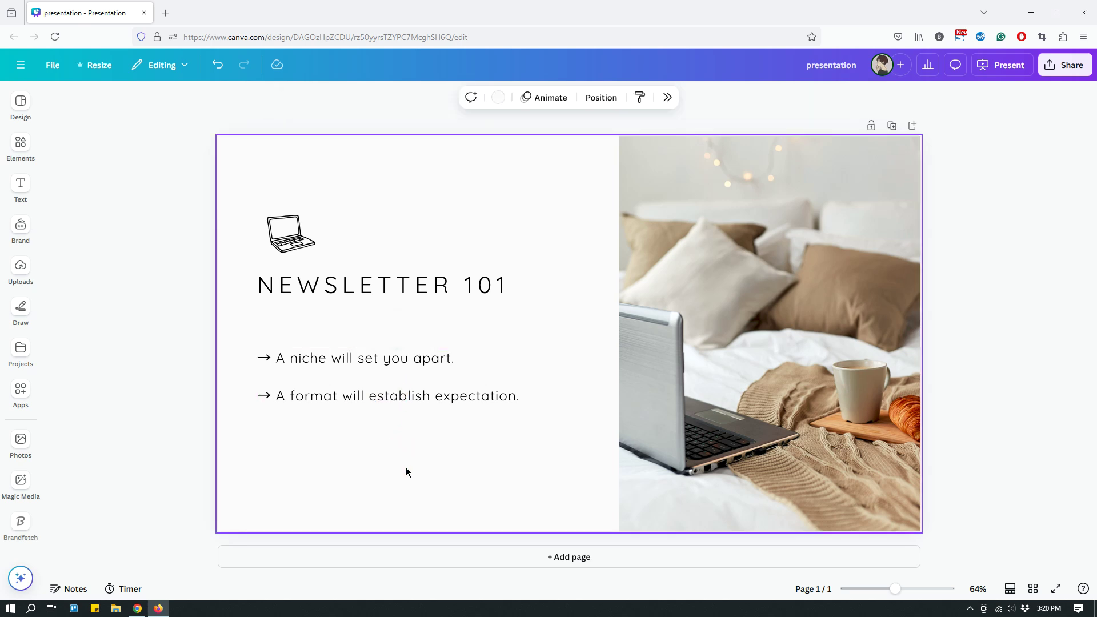
pyautogui.click(462, 384)
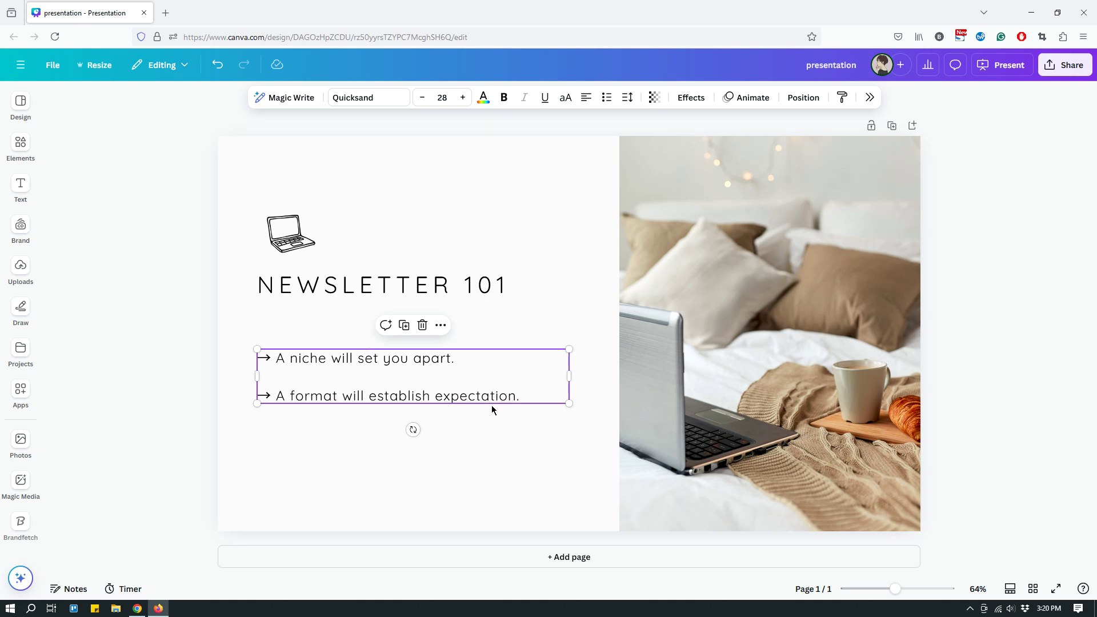
pyautogui.click(320, 437)
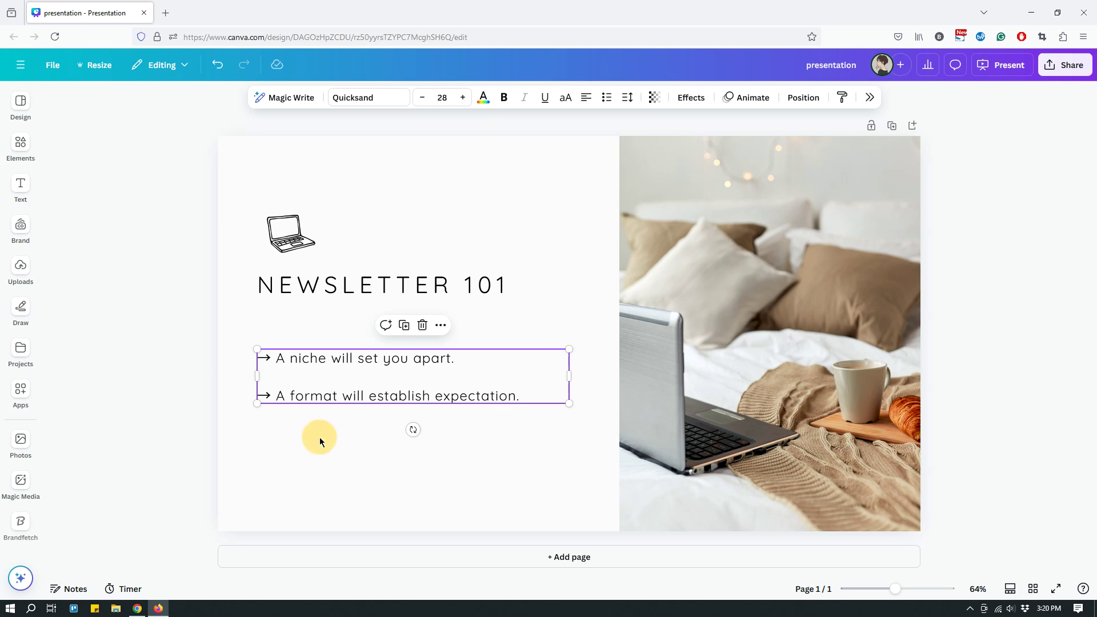
pyautogui.click(319, 381)
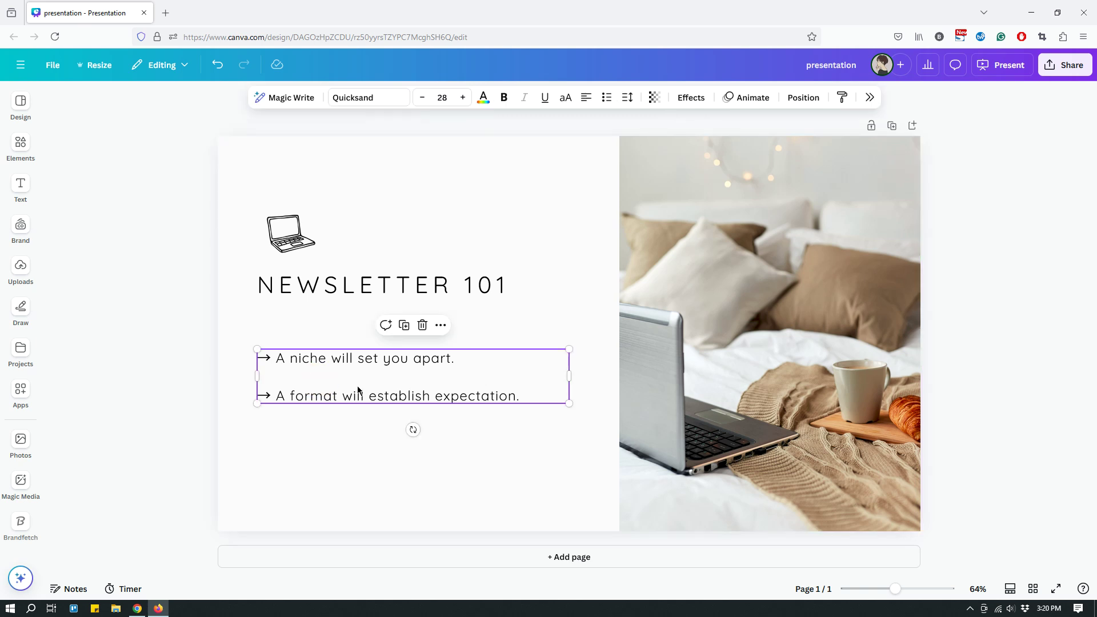
# - Undo the moves, deletions and text merge to restore the three separate bullet boxes
pyautogui.hotkey('ctrl', 'z')
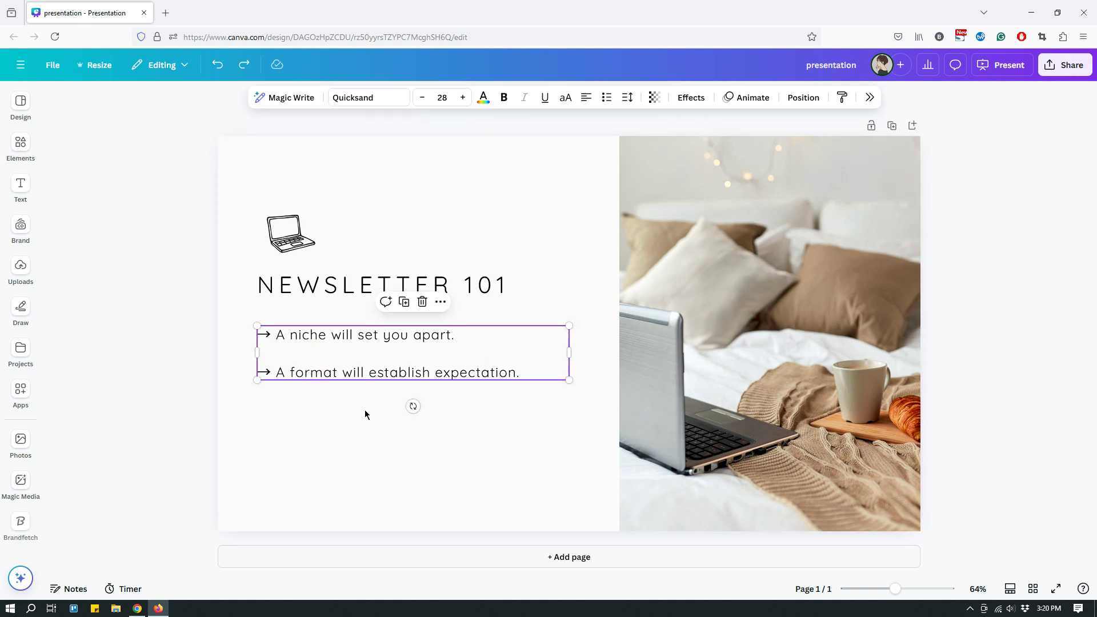
pyautogui.hotkey('ctrl', 'z')
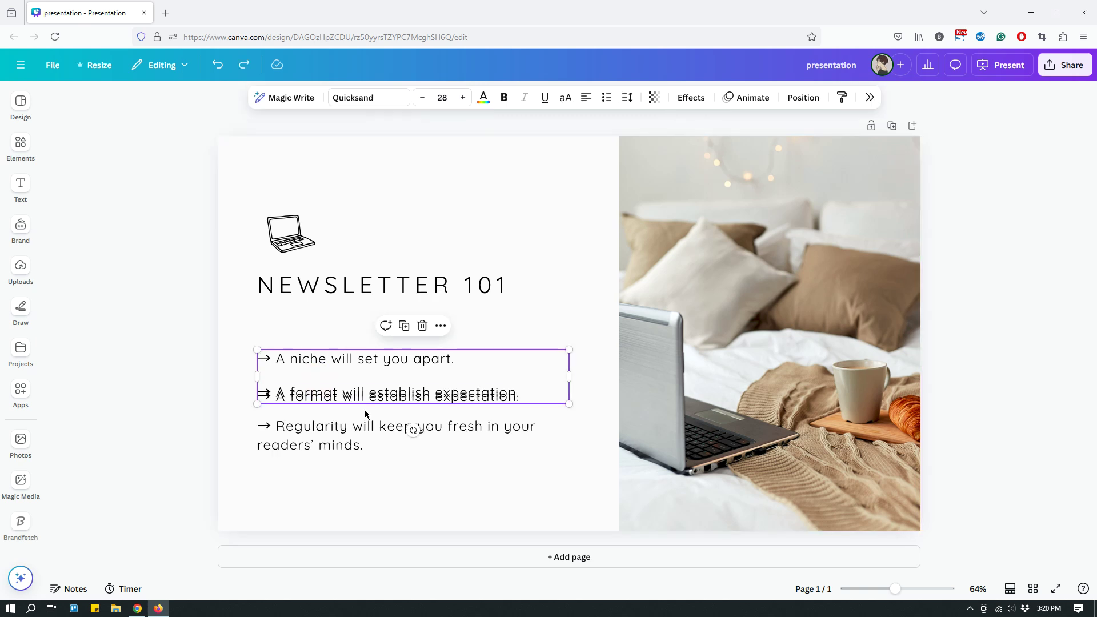
pyautogui.hotkey('ctrl', 'z')
pyautogui.hotkey('ctrl', 'z')
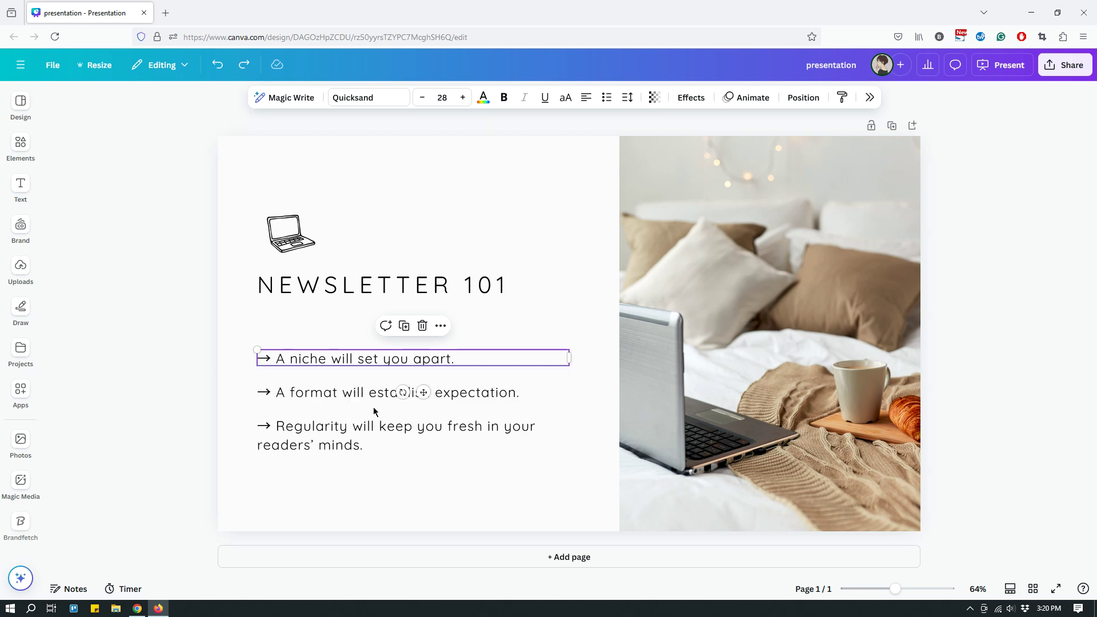
pyautogui.click(496, 496)
pyautogui.click(469, 359)
pyautogui.click(478, 391)
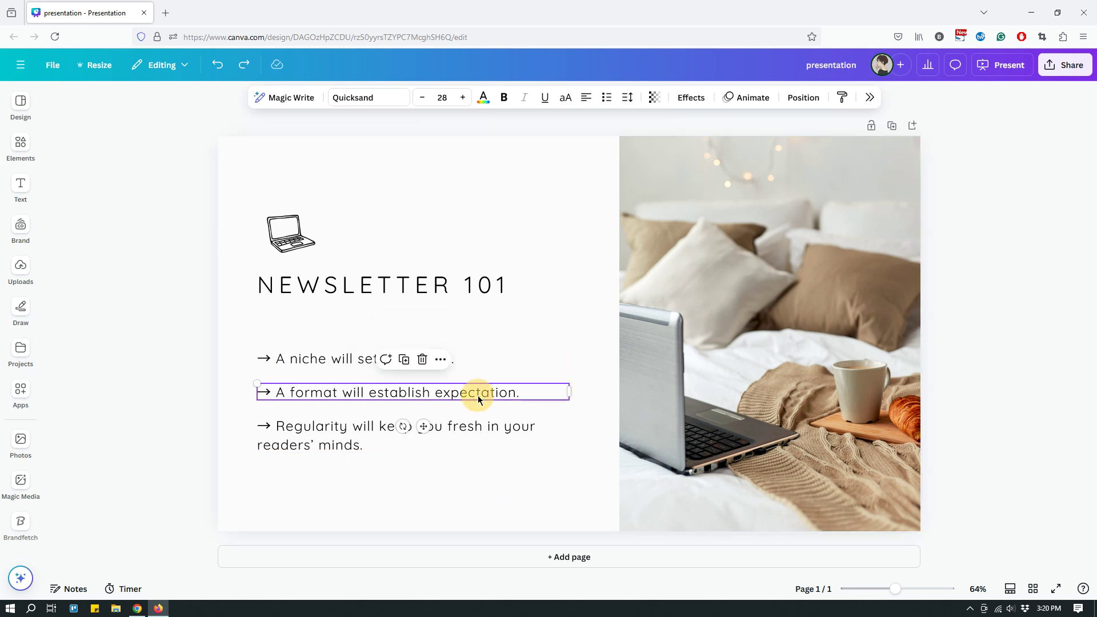
pyautogui.click(482, 364)
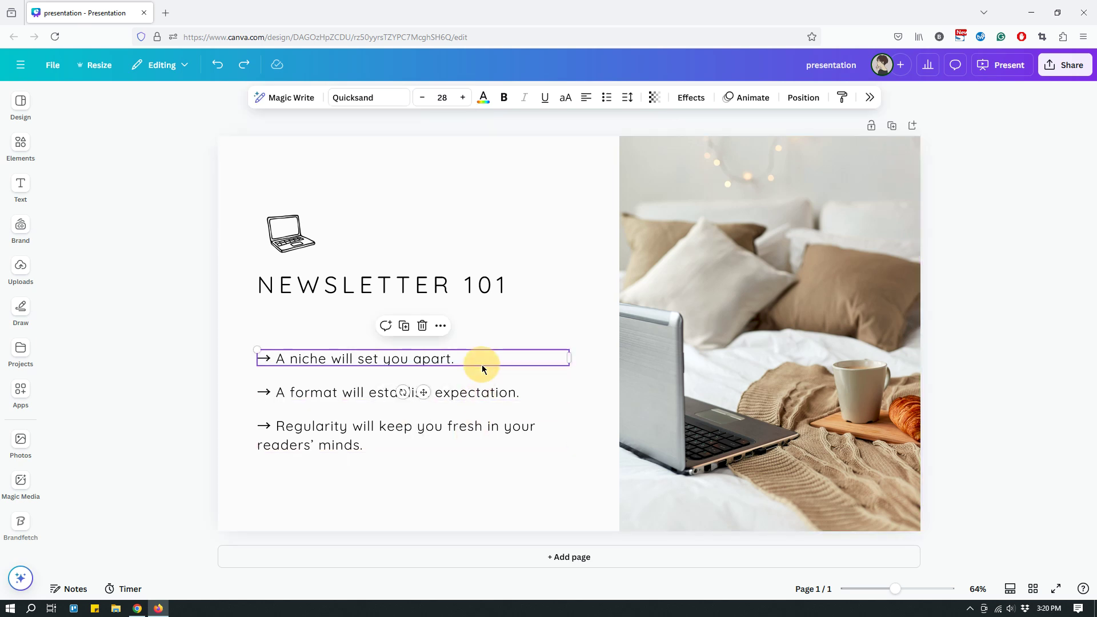
pyautogui.click(468, 491)
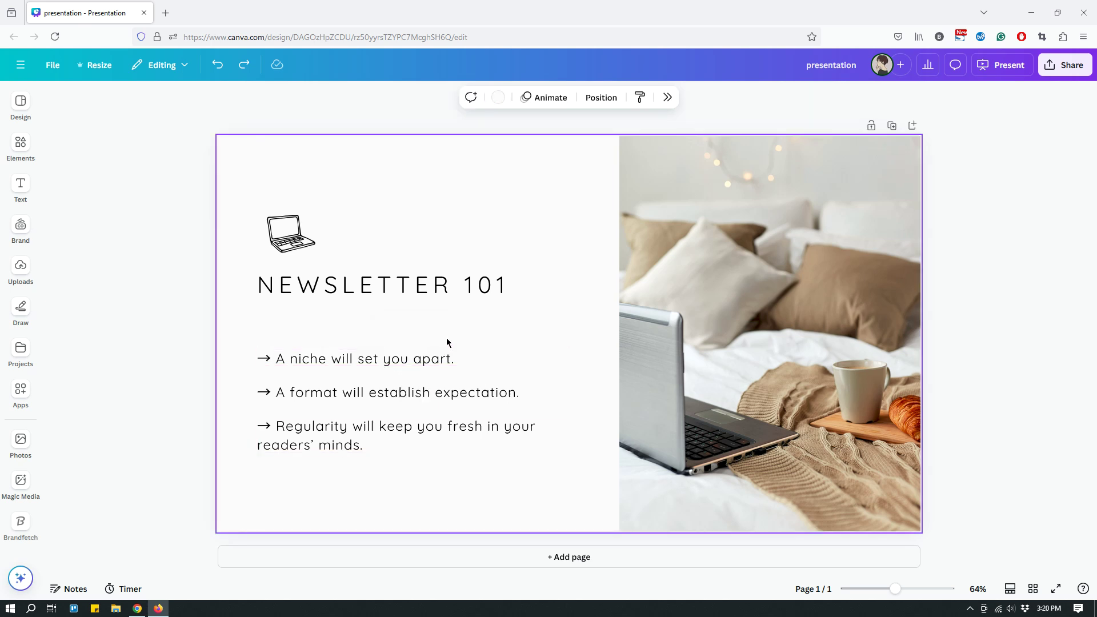
# - Turn on the Appear on click animation setting for the first bullet, "A niche will set you apart."
pyautogui.click(440, 361)
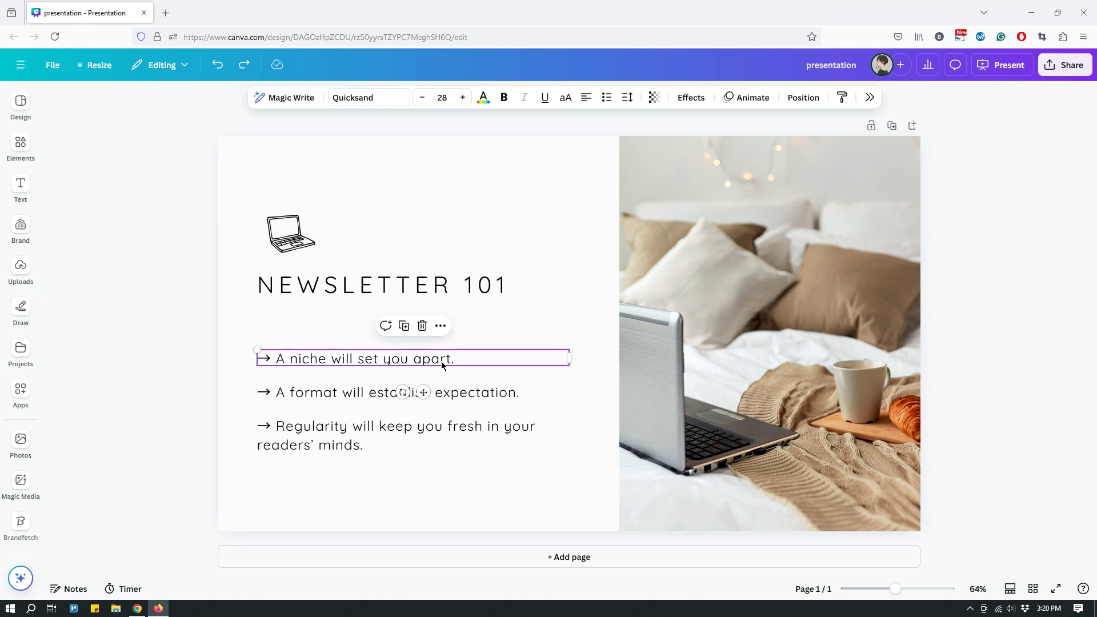
pyautogui.click(753, 104)
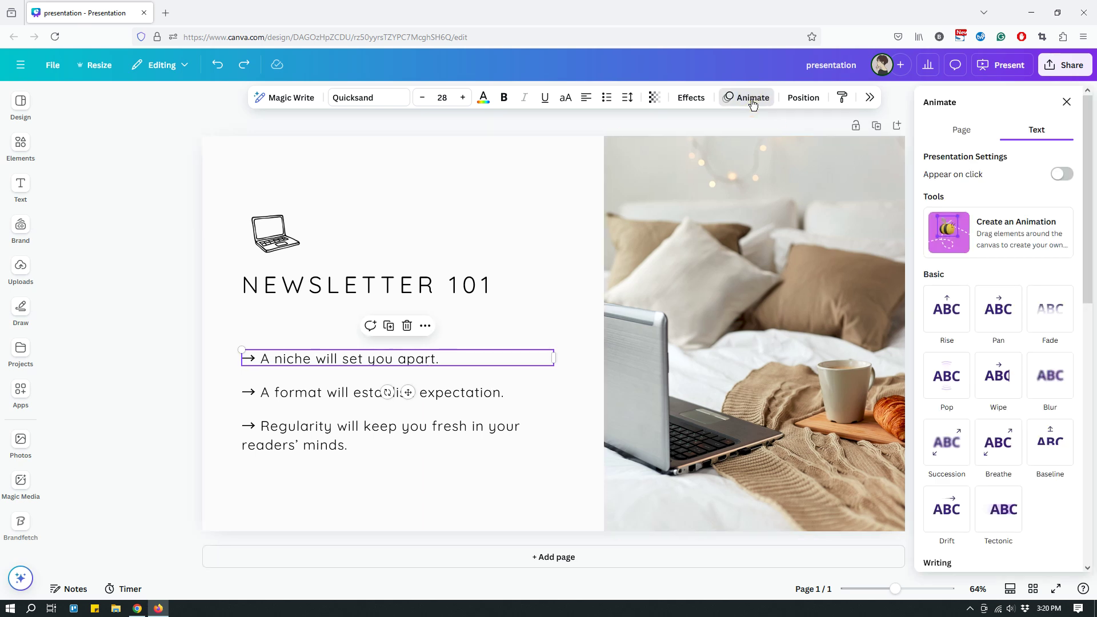
pyautogui.click(1043, 132)
pyautogui.click(1041, 131)
pyautogui.click(1029, 129)
pyautogui.click(967, 132)
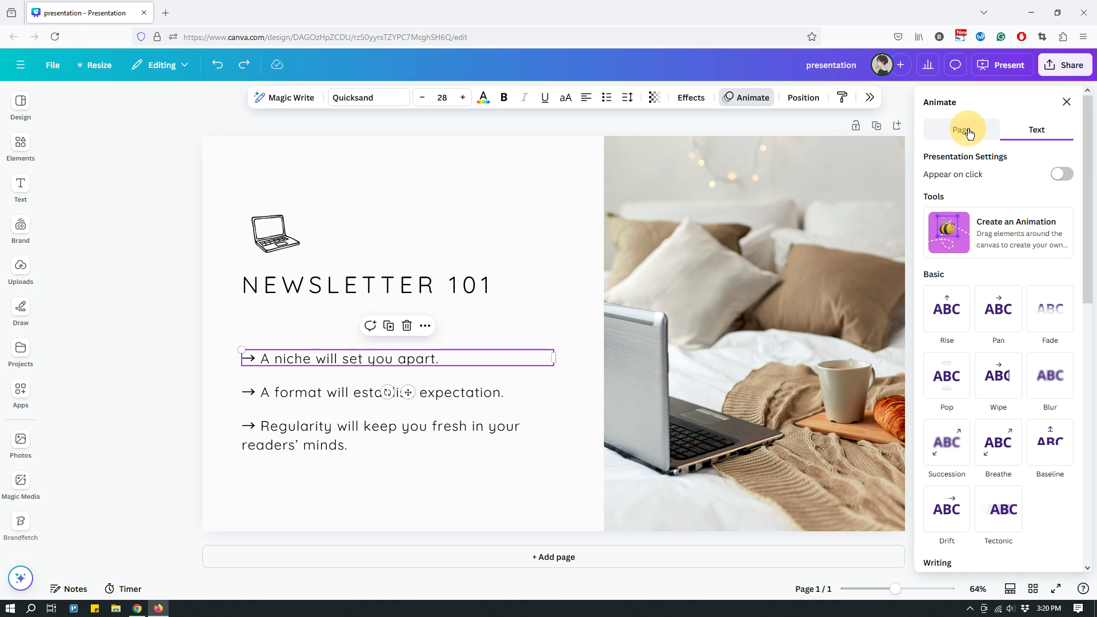
pyautogui.click(1036, 130)
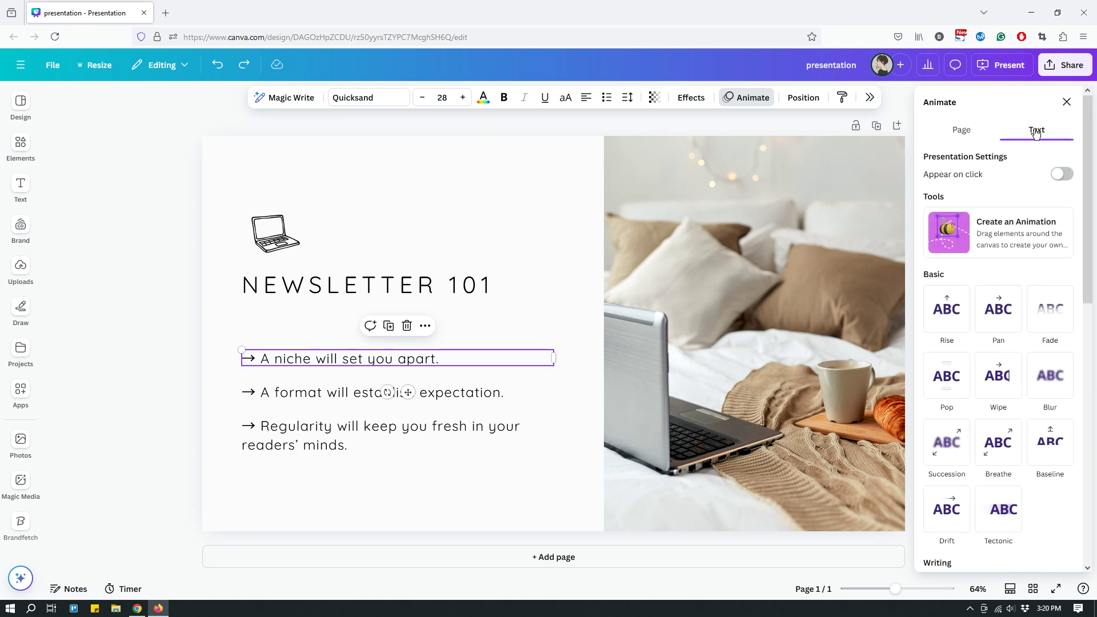
pyautogui.click(1066, 176)
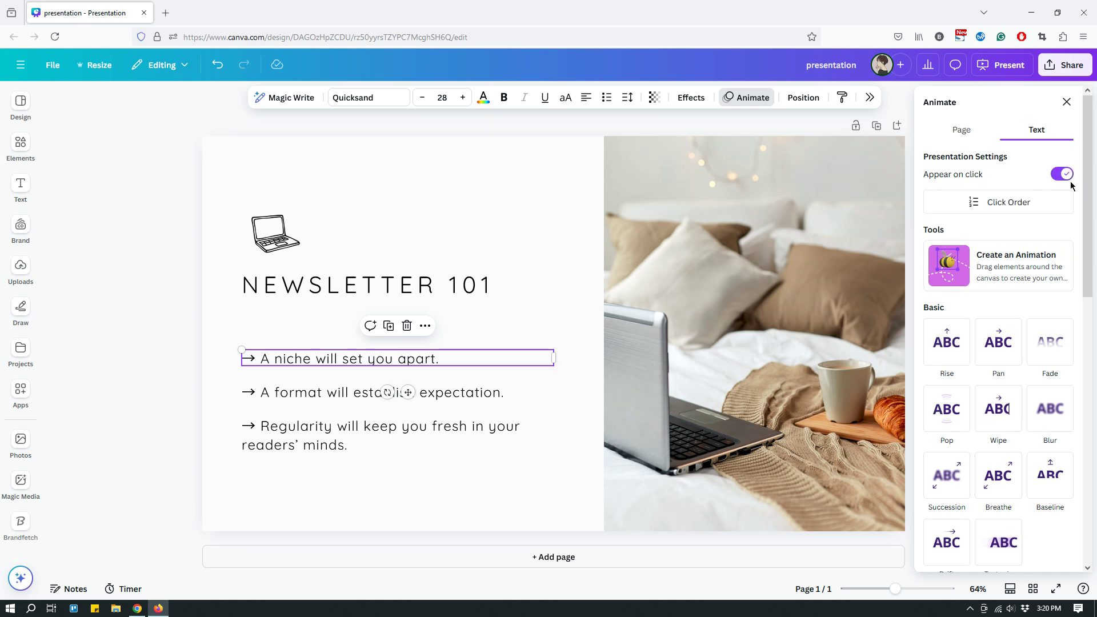
# - Turn on Appear on click for the second and third bullets, and close the animation settings
pyautogui.click(468, 398)
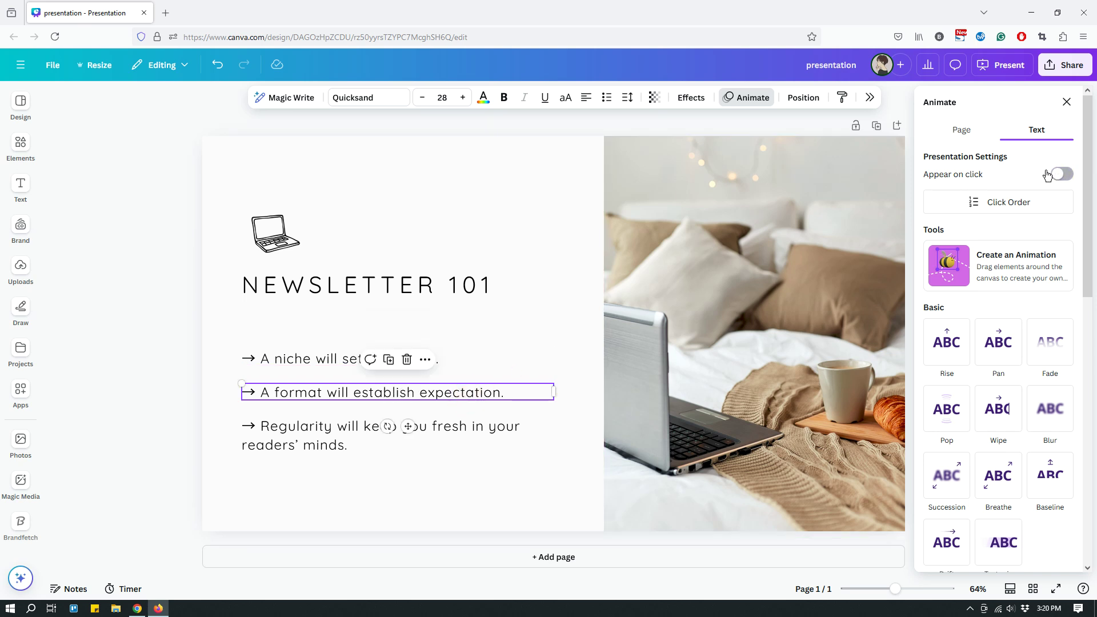
pyautogui.click(1063, 176)
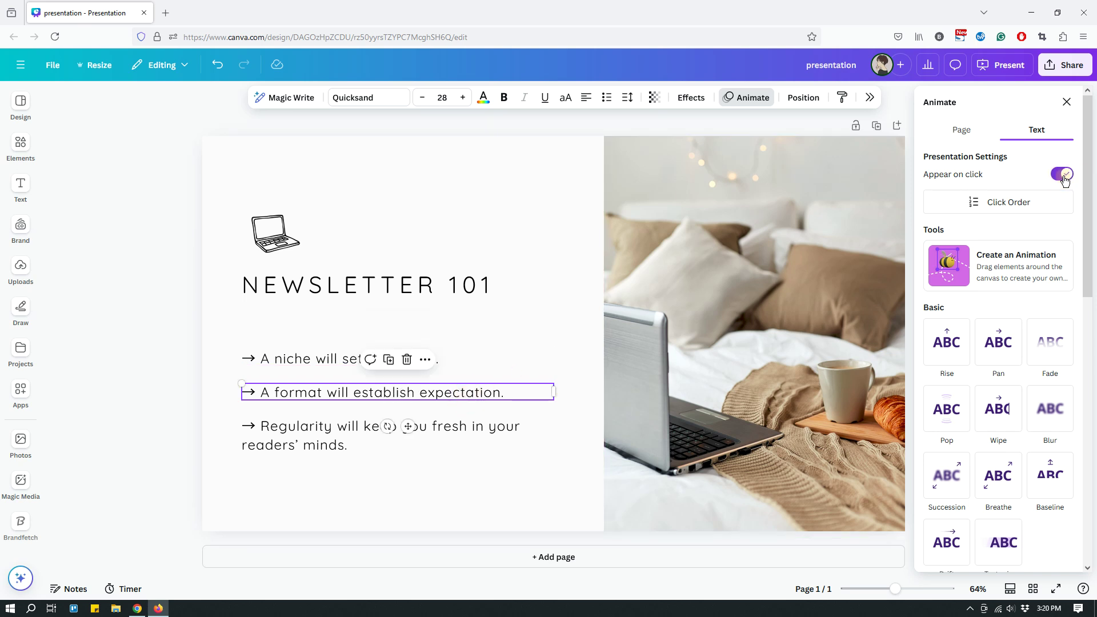
pyautogui.click(473, 429)
pyautogui.click(1061, 174)
pyautogui.click(162, 485)
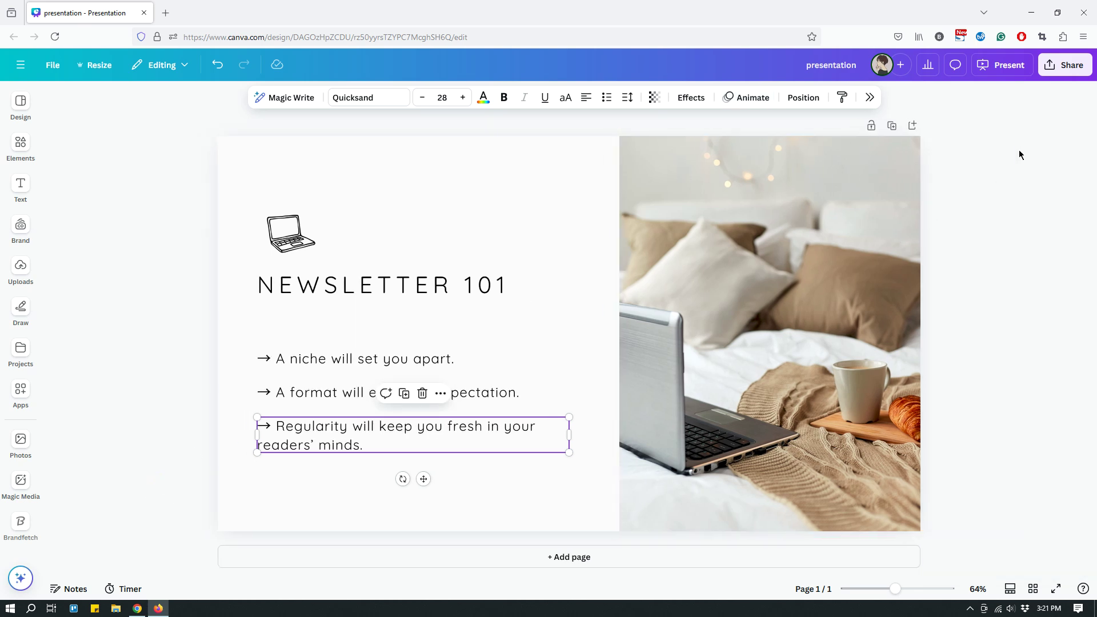
# - Present the slide full screen, reveal the three bullets one by one, and exit the presentation
pyautogui.click(1005, 73)
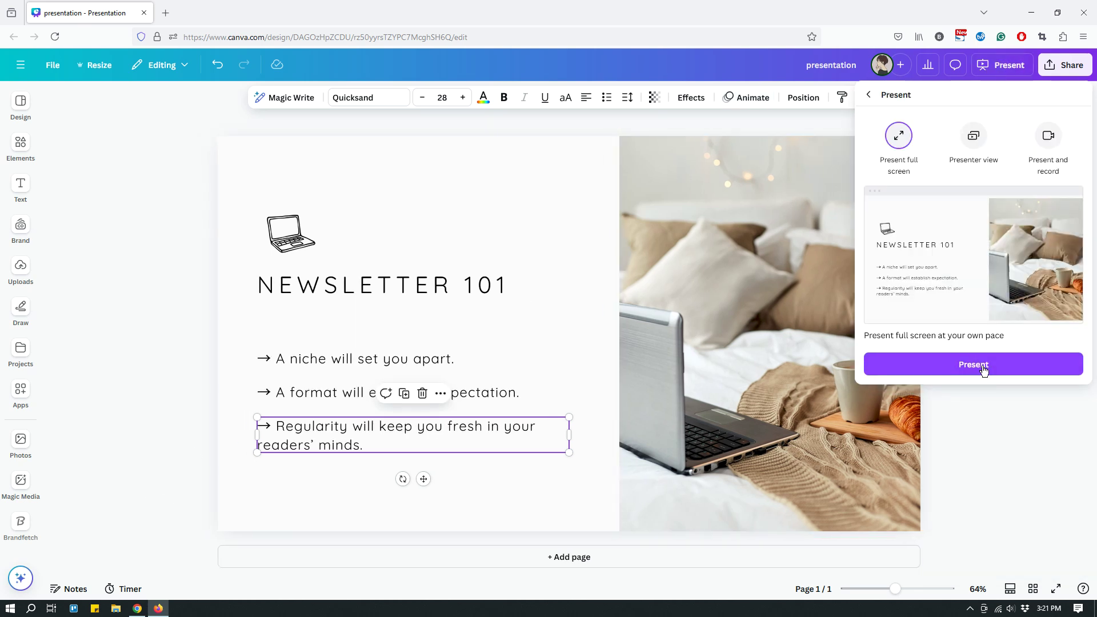
pyautogui.click(983, 370)
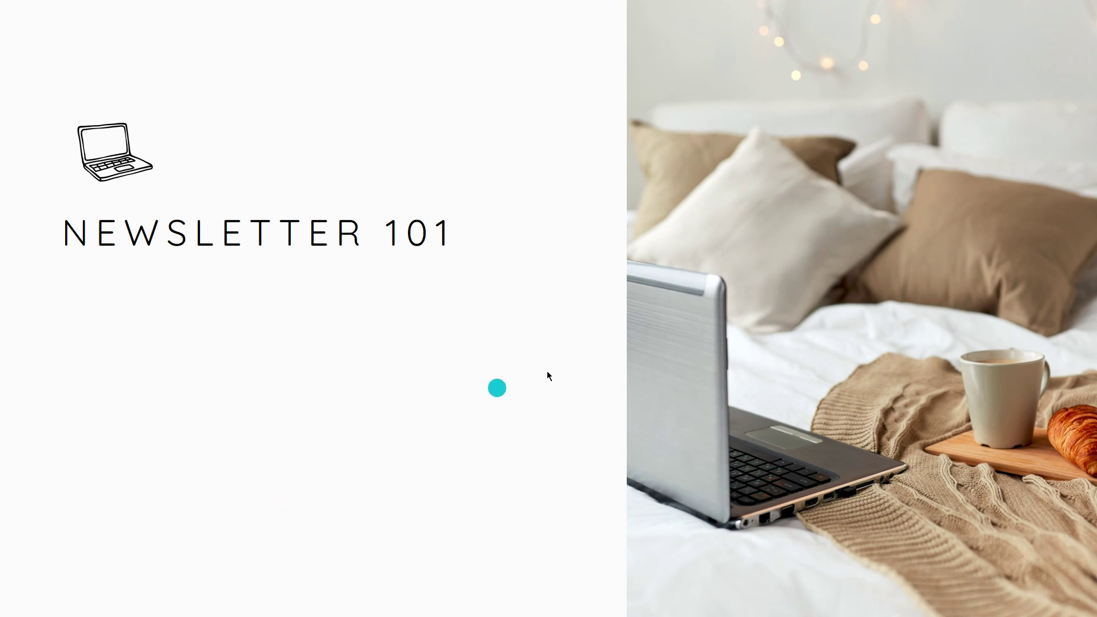
pyautogui.click(561, 357)
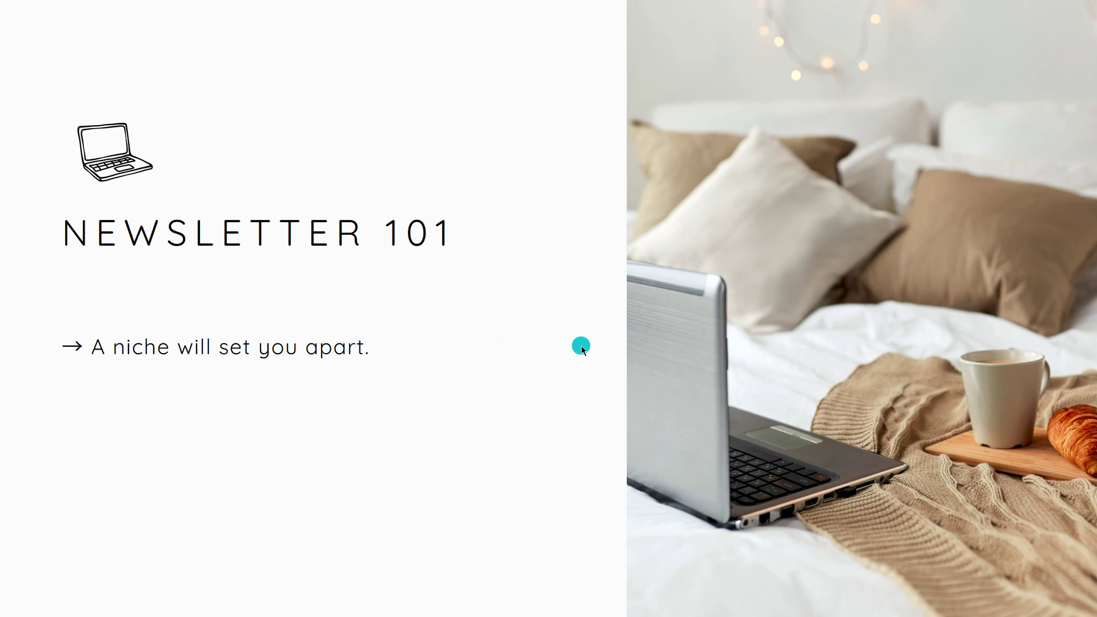
pyautogui.click(582, 348)
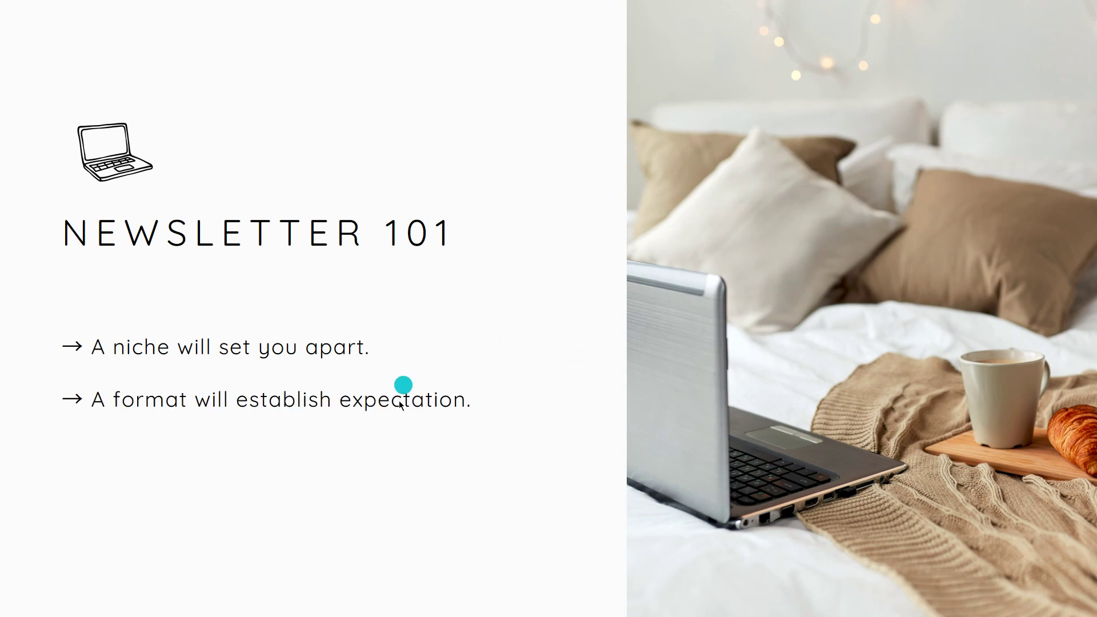
pyautogui.click(583, 410)
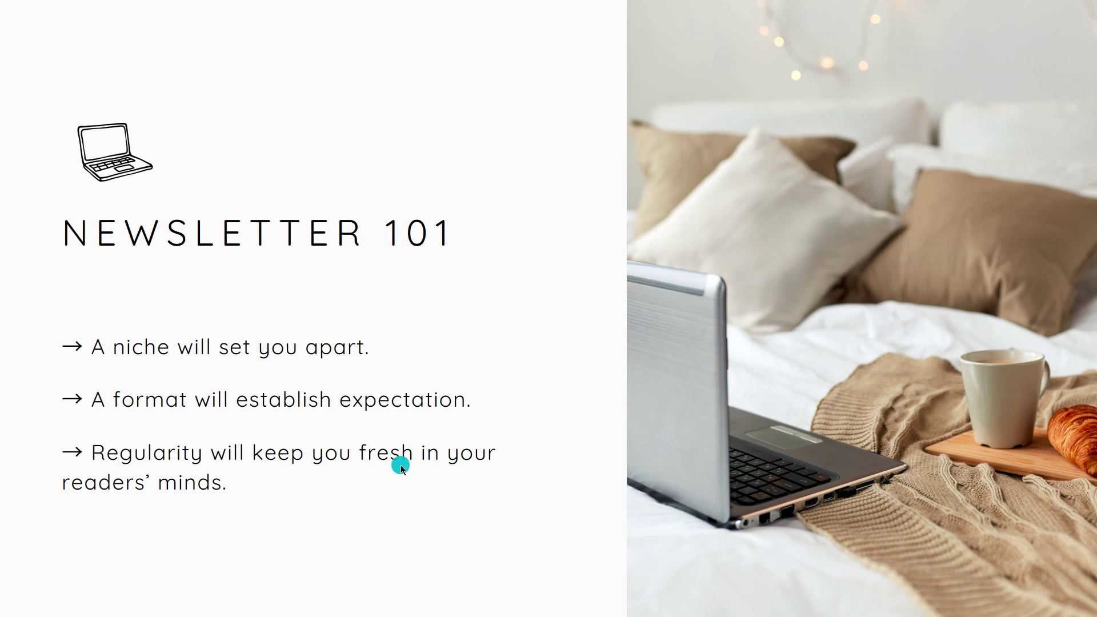
pyautogui.press('Escape')
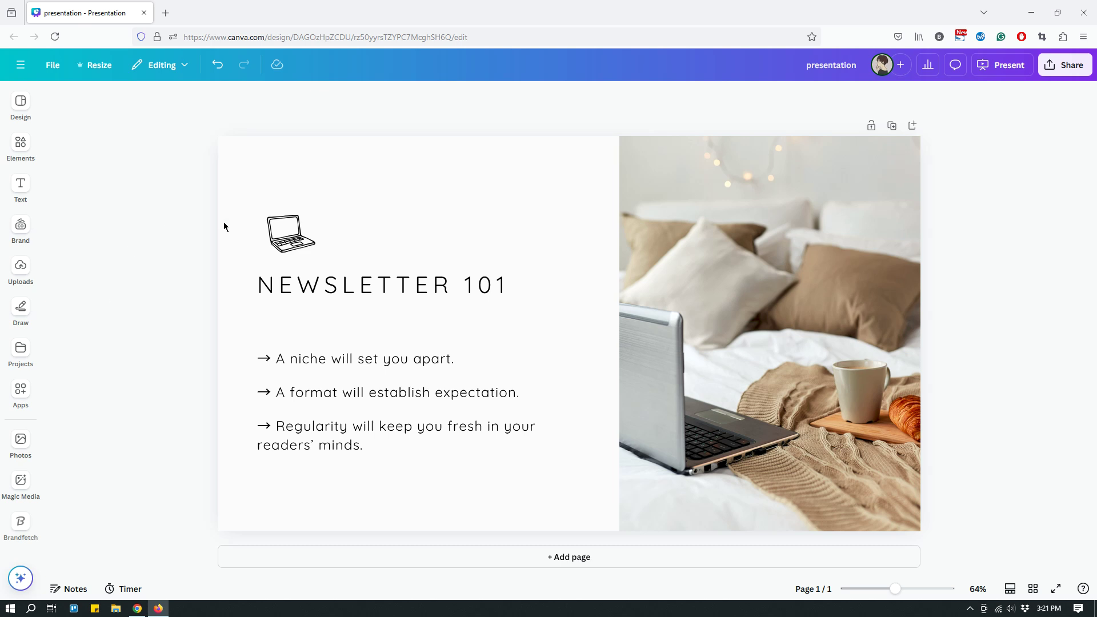
# - Group the laptop icon with the "NEWSLETTER 101" title
pyautogui.click(290, 234)
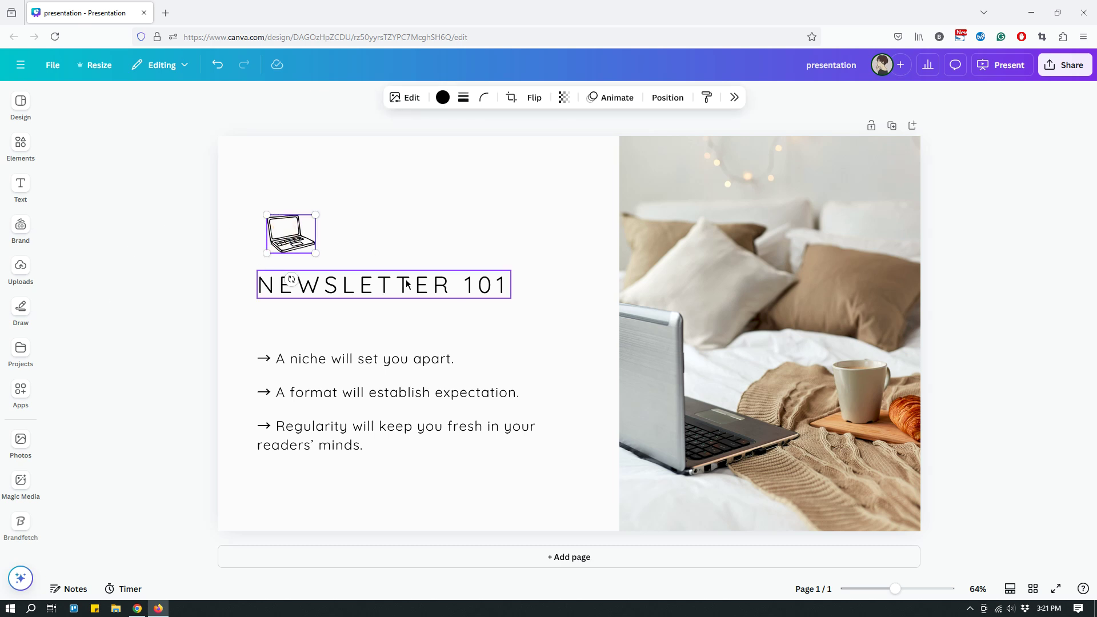
pyautogui.click(541, 263)
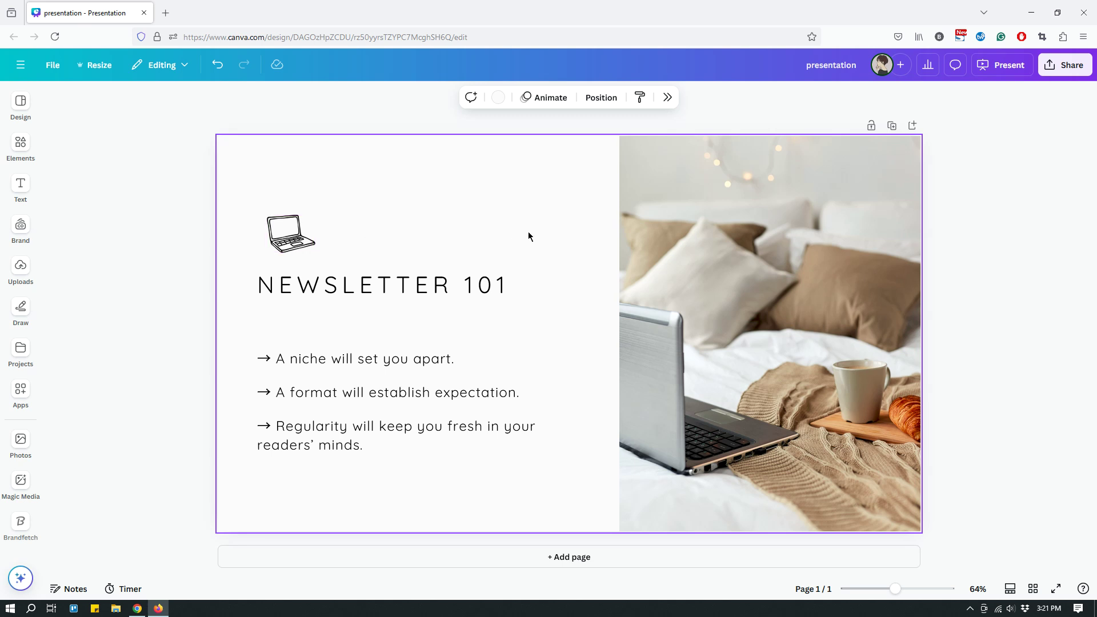
pyautogui.click(296, 236)
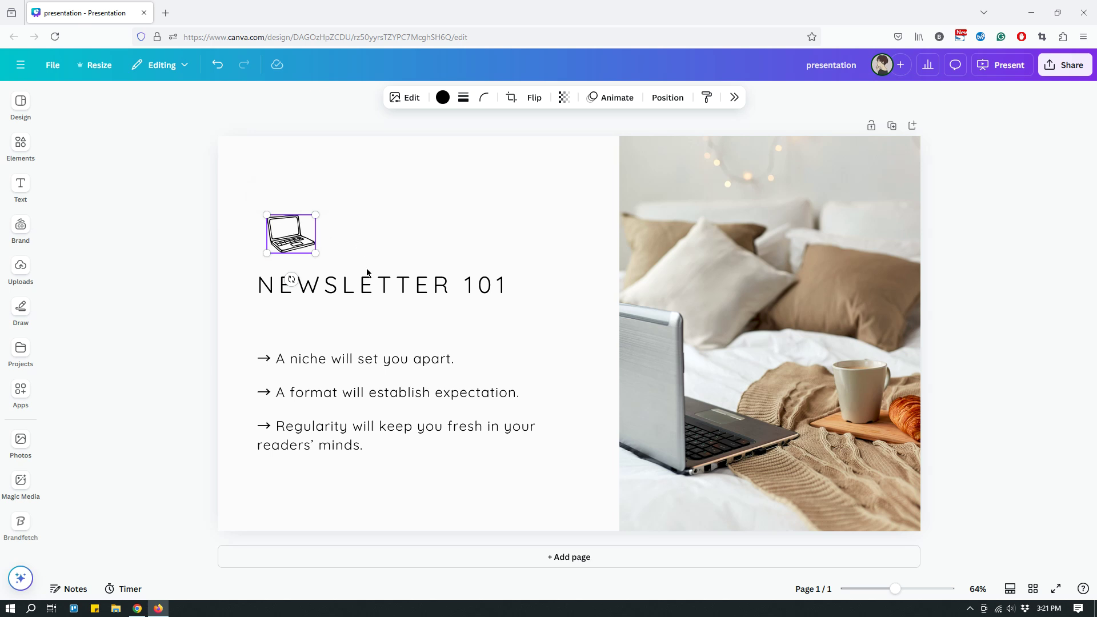
pyautogui.keyDown('shift'); pyautogui.click(368, 290); pyautogui.keyUp('shift')
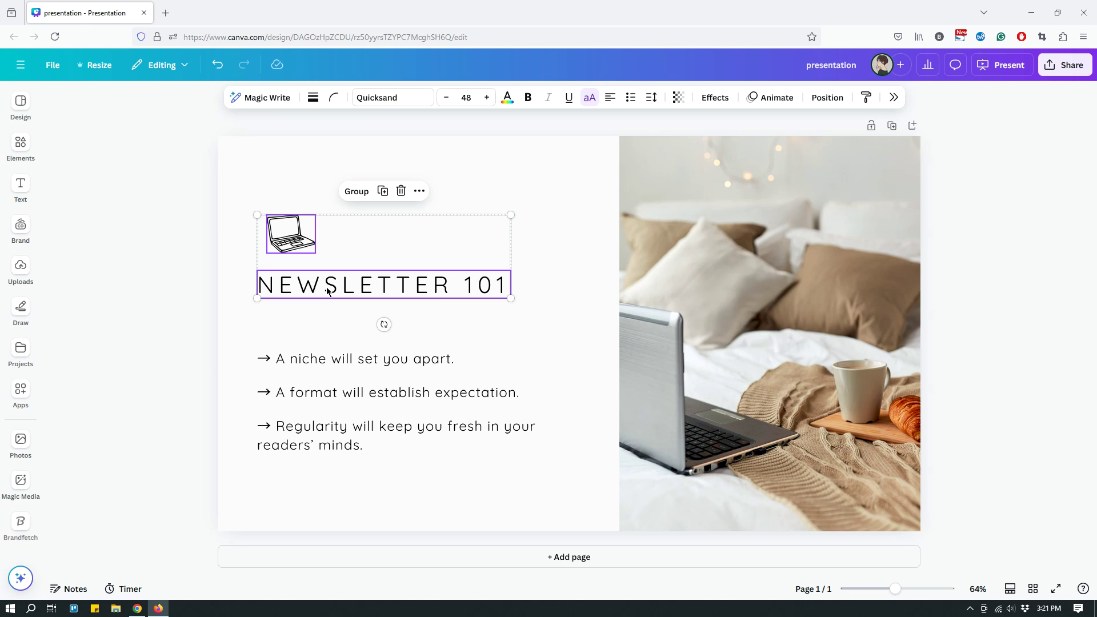
pyautogui.click(282, 189)
pyautogui.moveTo(232, 193); pyautogui.dragTo(524, 309)
pyautogui.click(353, 192)
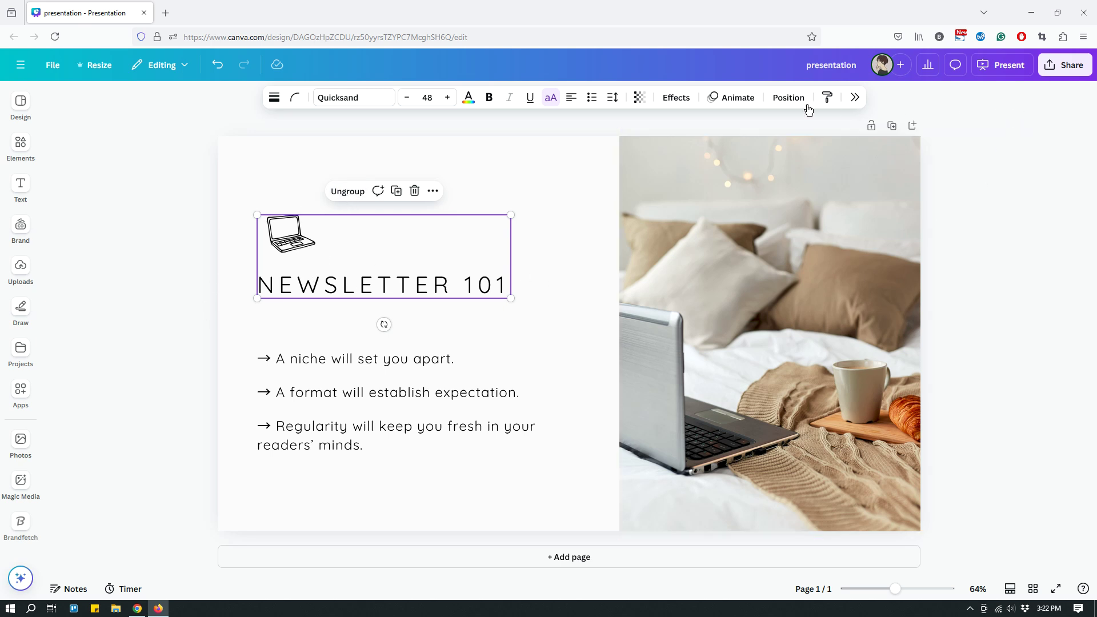
# - Turn on Appear on click for the grouped laptop icon and title, and close the animation settings
pyautogui.click(736, 98)
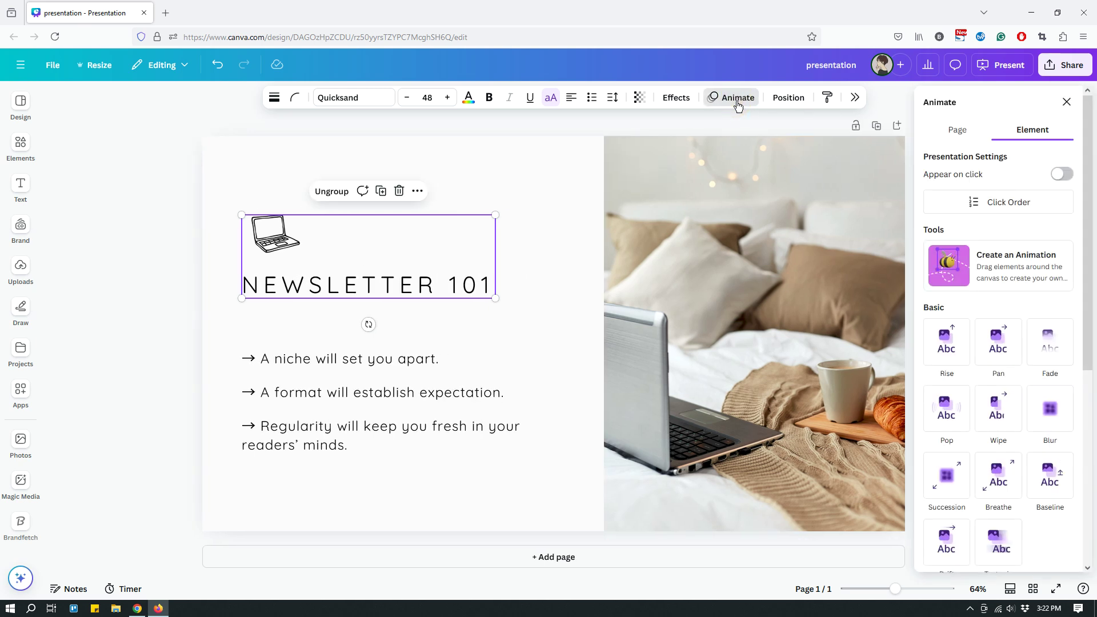
pyautogui.click(1059, 176)
pyautogui.click(104, 388)
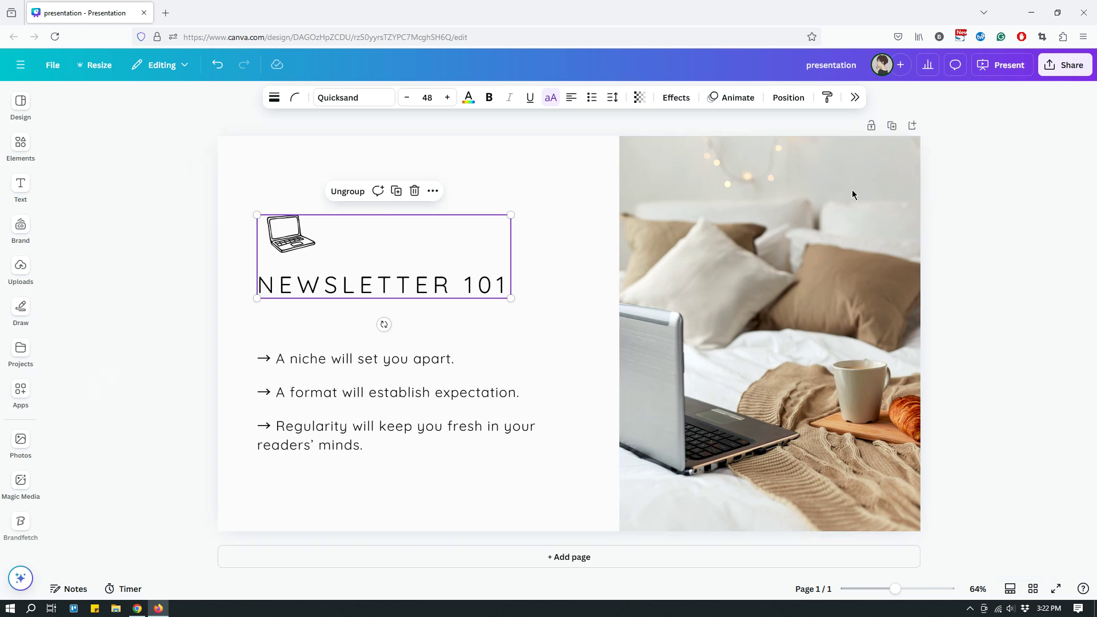
# - Present the slide full screen to check the order in which the title group and bullets appear, and exit
pyautogui.click(1006, 65)
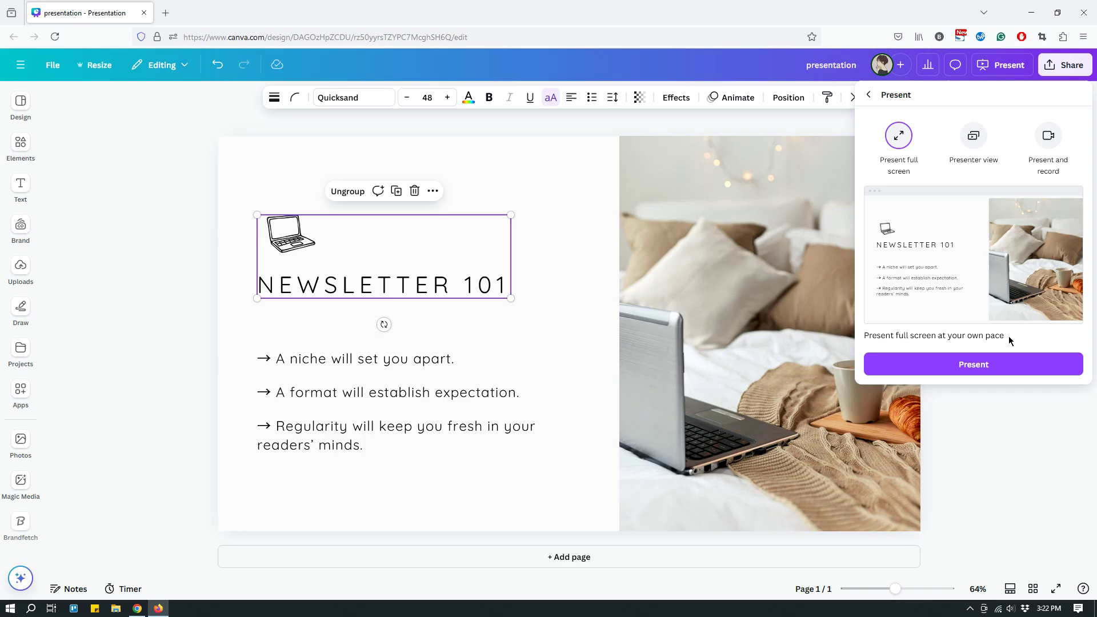
pyautogui.click(989, 361)
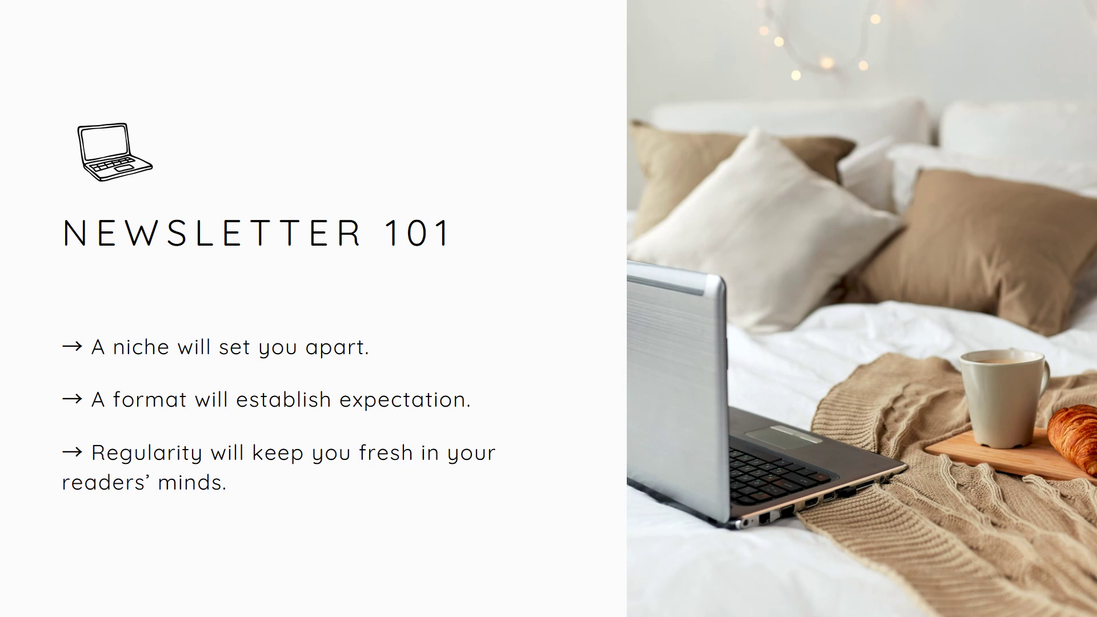
pyautogui.press('Escape')
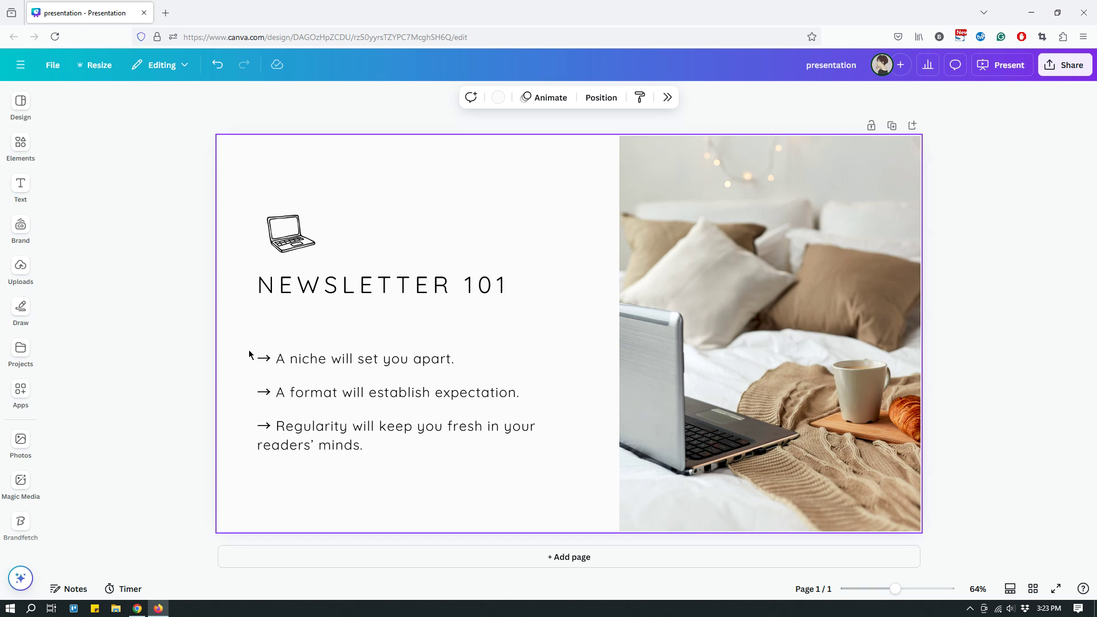
pyautogui.click(289, 358)
pyautogui.click(300, 391)
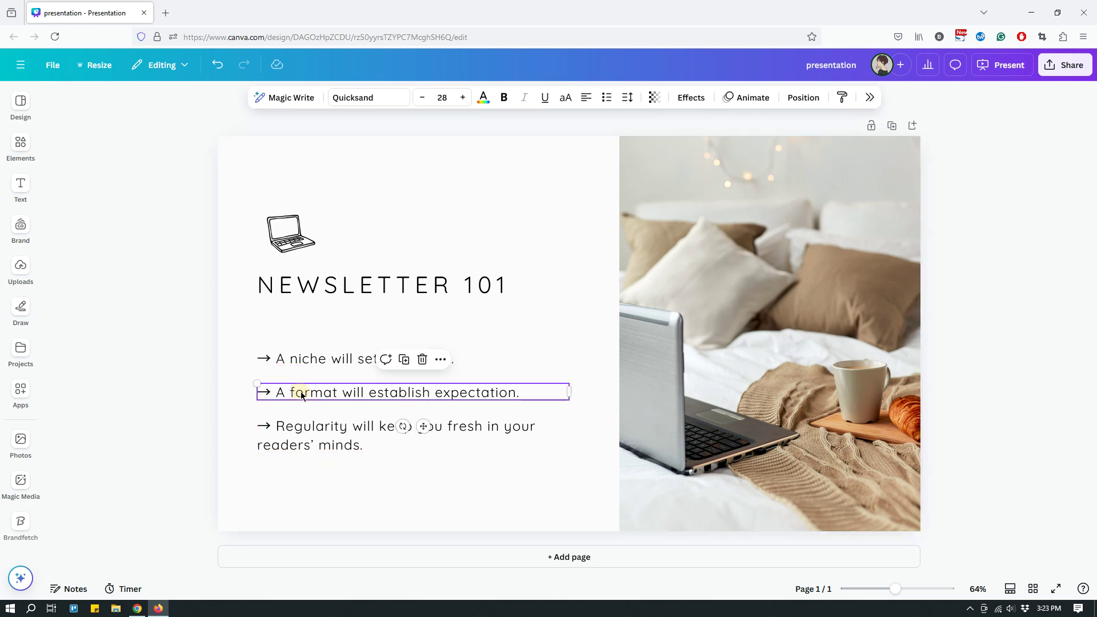
pyautogui.click(320, 443)
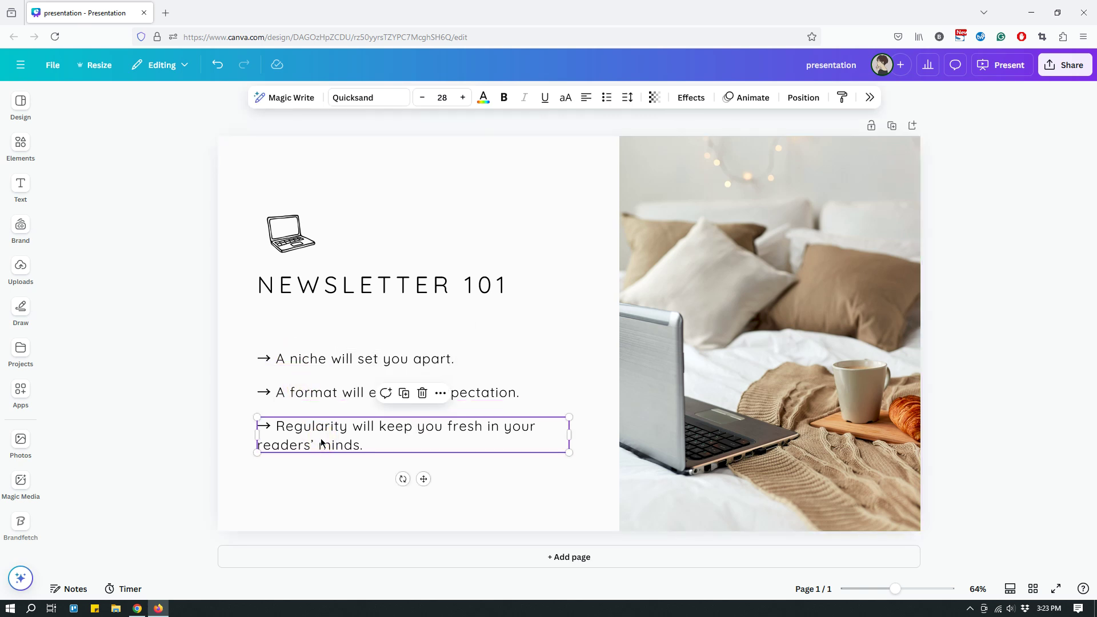
pyautogui.click(295, 266)
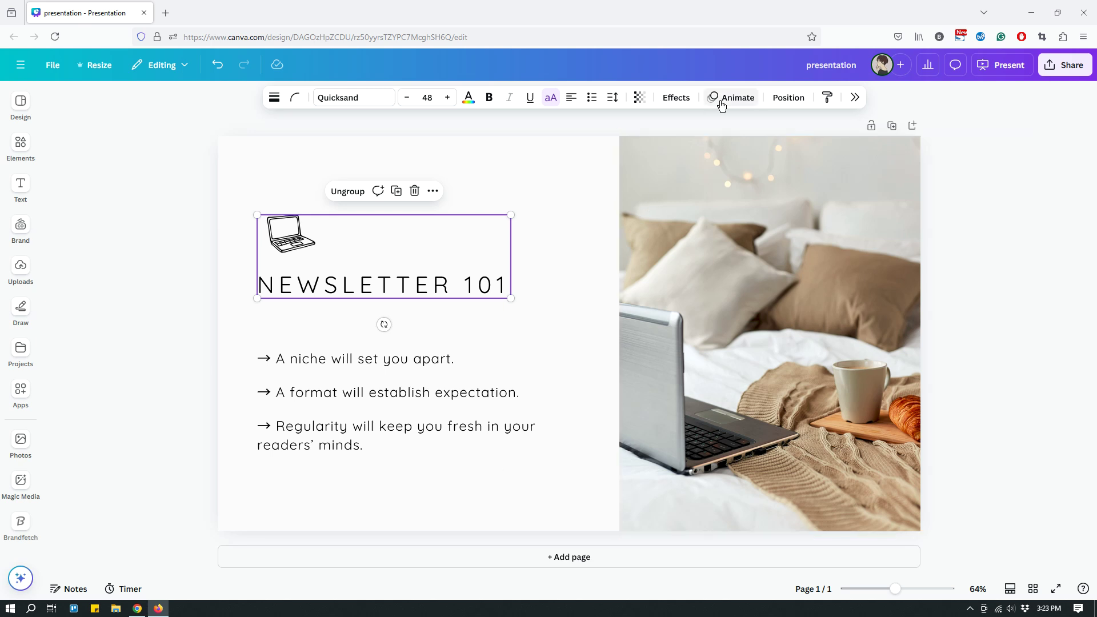
pyautogui.click(330, 437)
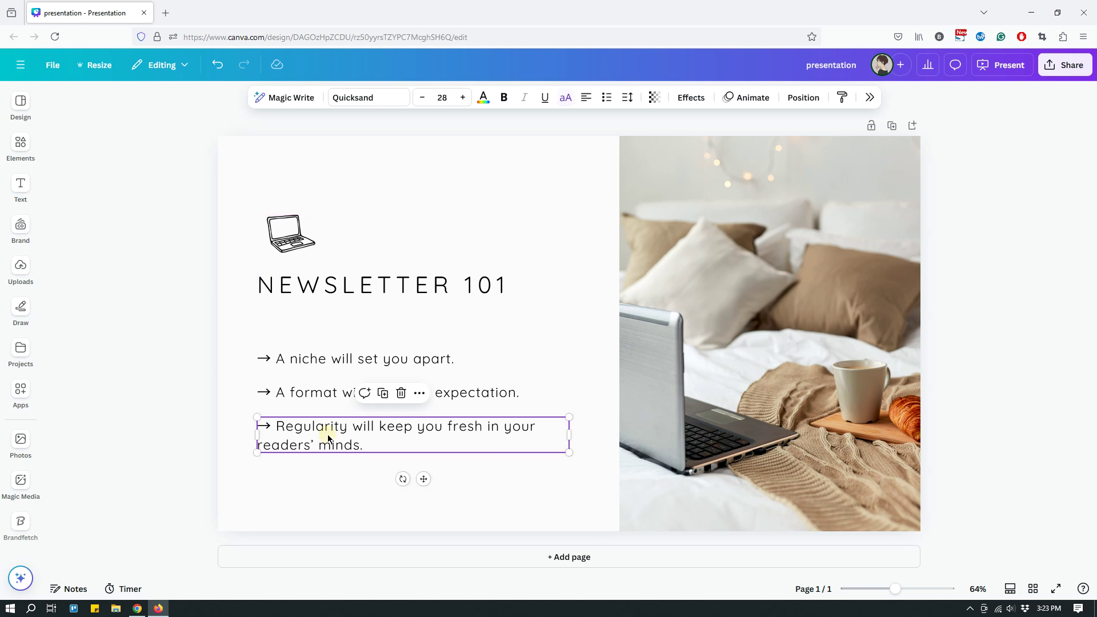
pyautogui.click(327, 397)
pyautogui.click(325, 366)
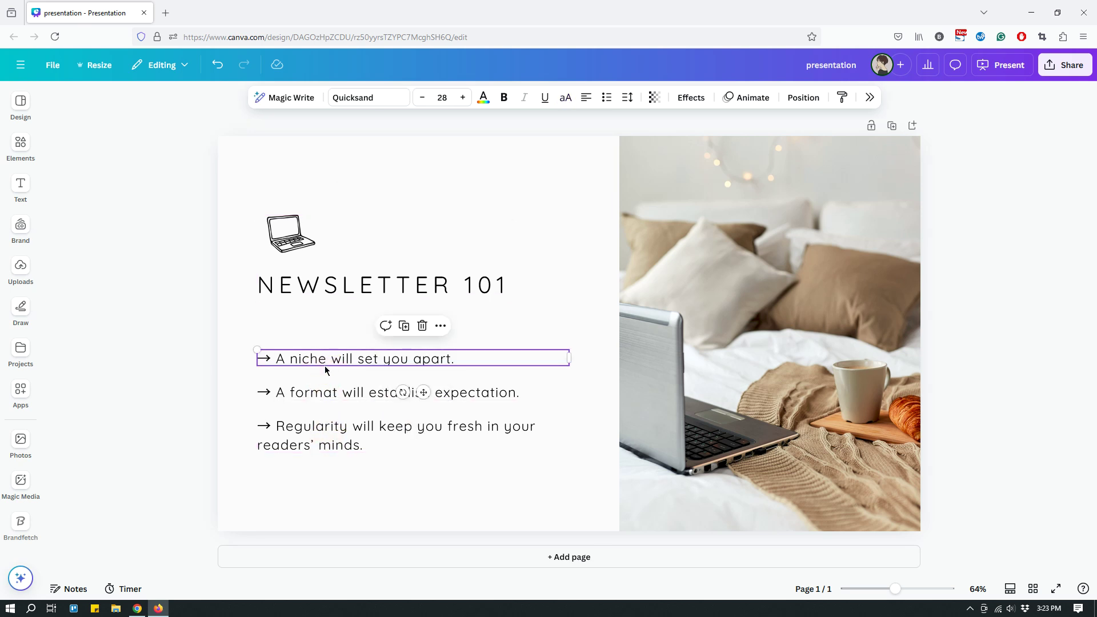
# - Move the grouped laptop icon and title to first place in the animation Click Order, and close the settings
pyautogui.click(306, 284)
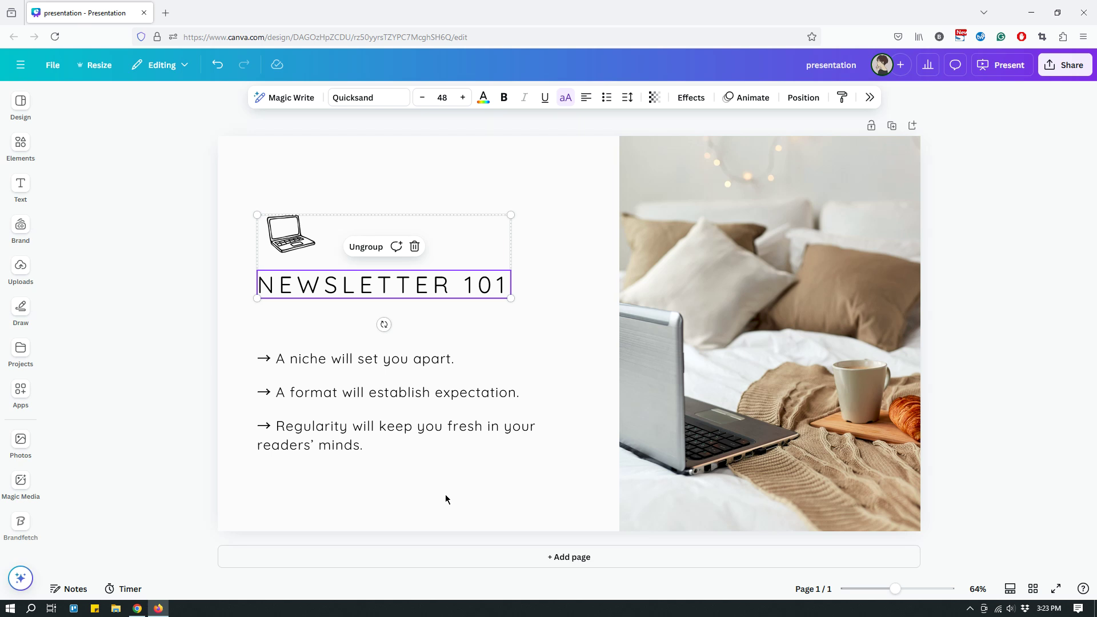
pyautogui.click(751, 98)
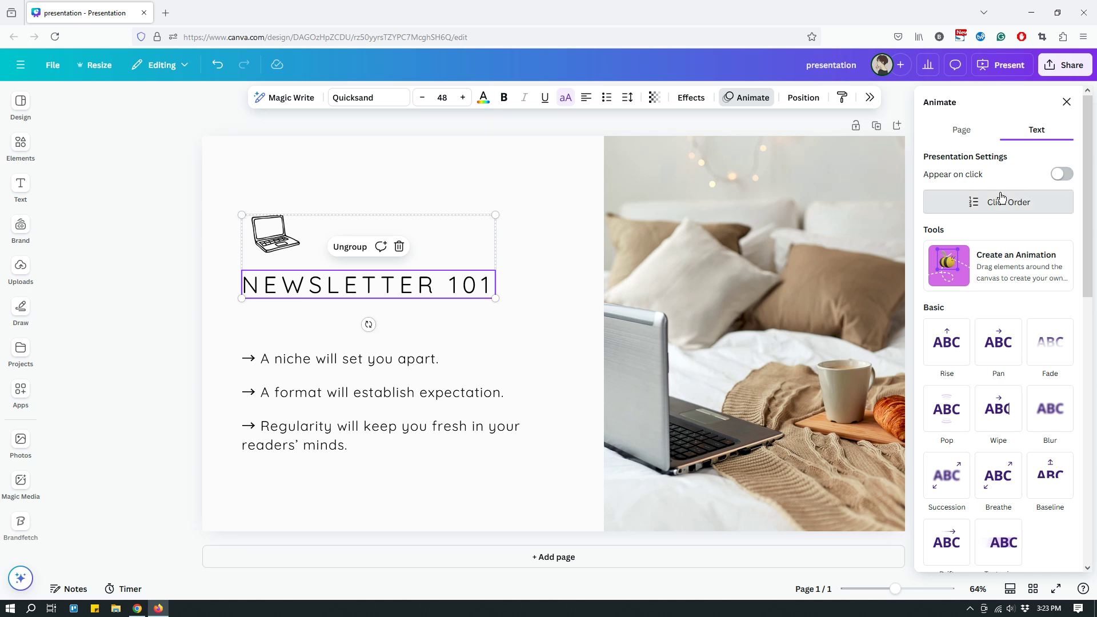
pyautogui.click(442, 497)
pyautogui.click(379, 227)
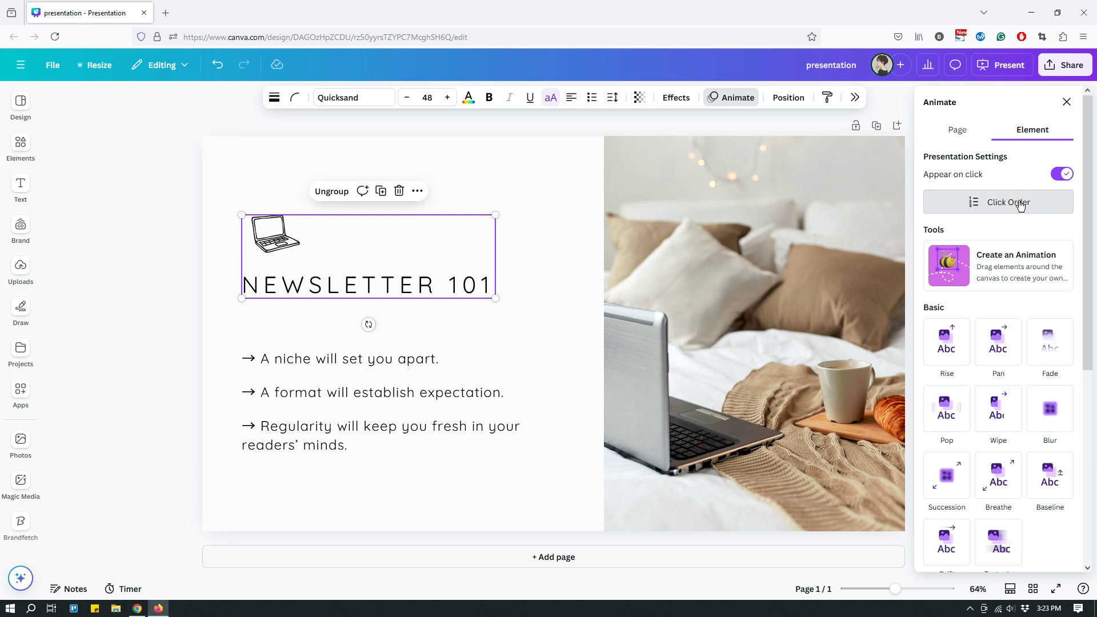
pyautogui.click(1021, 205)
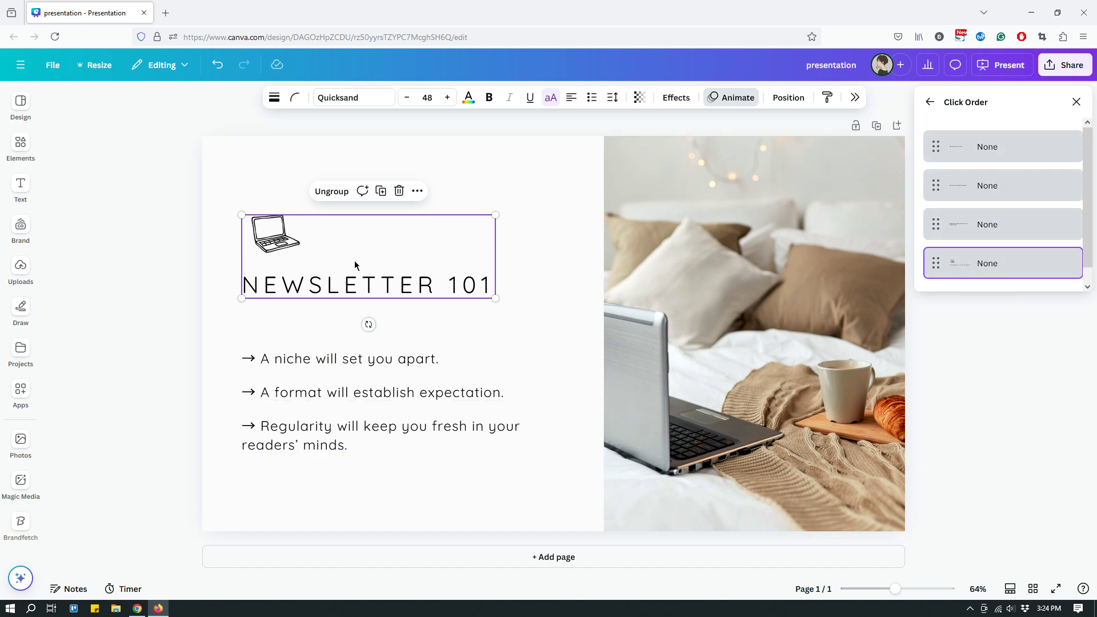
pyautogui.click(933, 268)
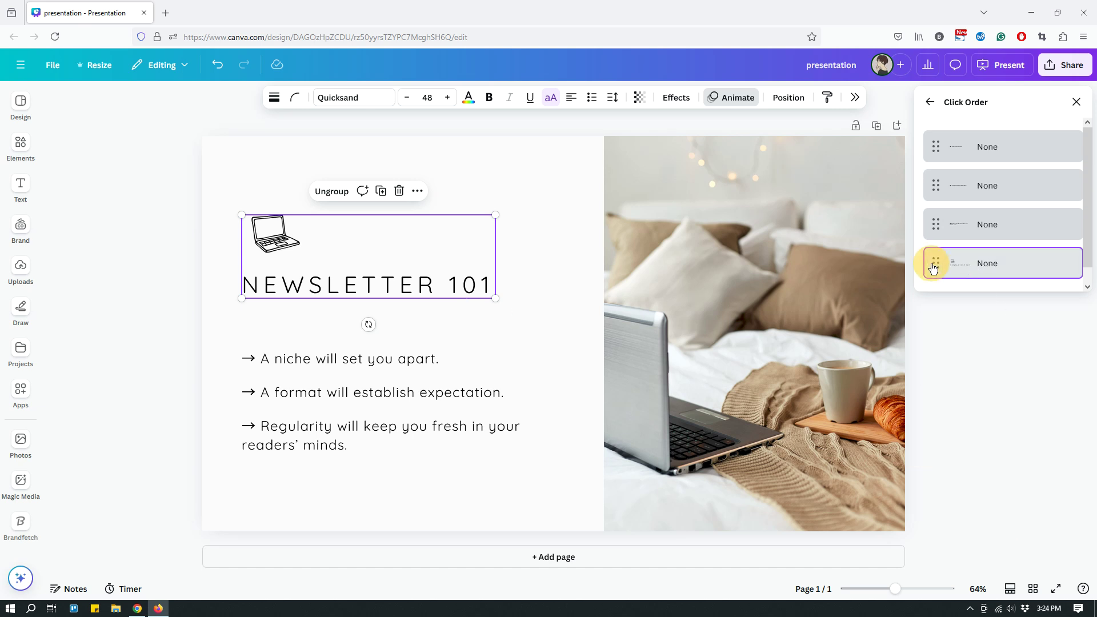
pyautogui.moveTo(934, 267); pyautogui.dragTo(935, 140)
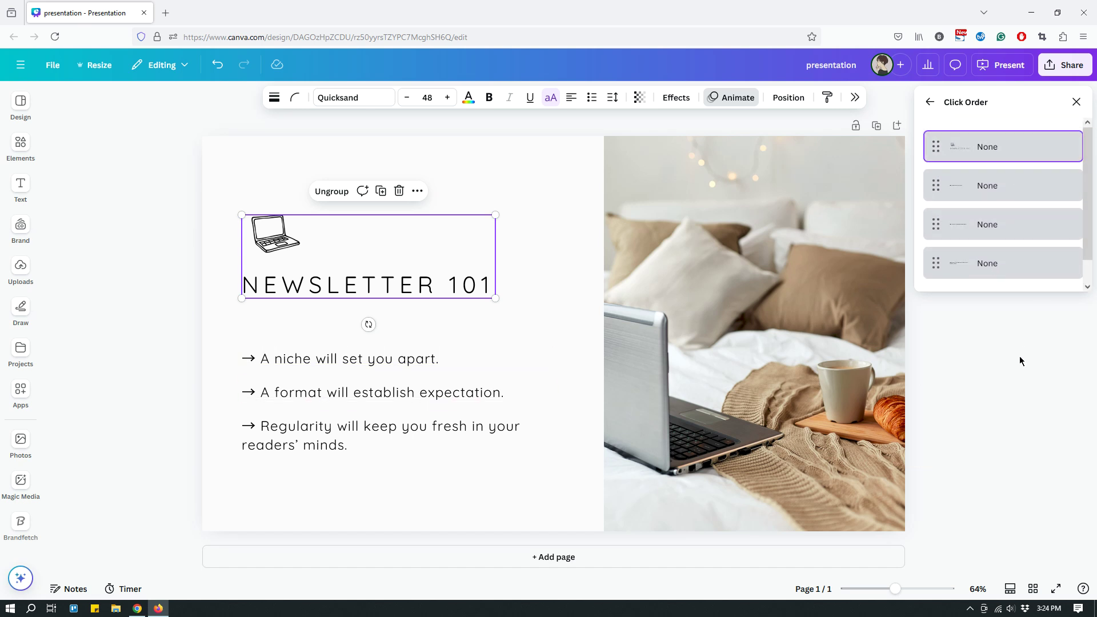
pyautogui.press('Escape')
pyautogui.press('Escape')
# - Present the slide full screen again and step through the title group and all three bullets in the new order
pyautogui.click(998, 68)
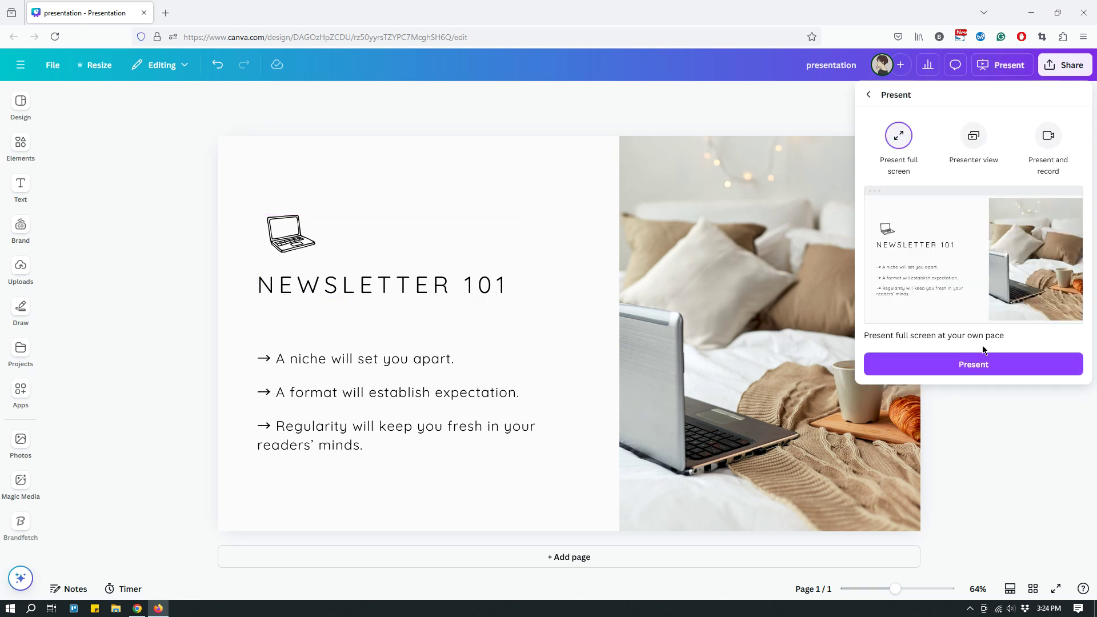
pyautogui.click(973, 364)
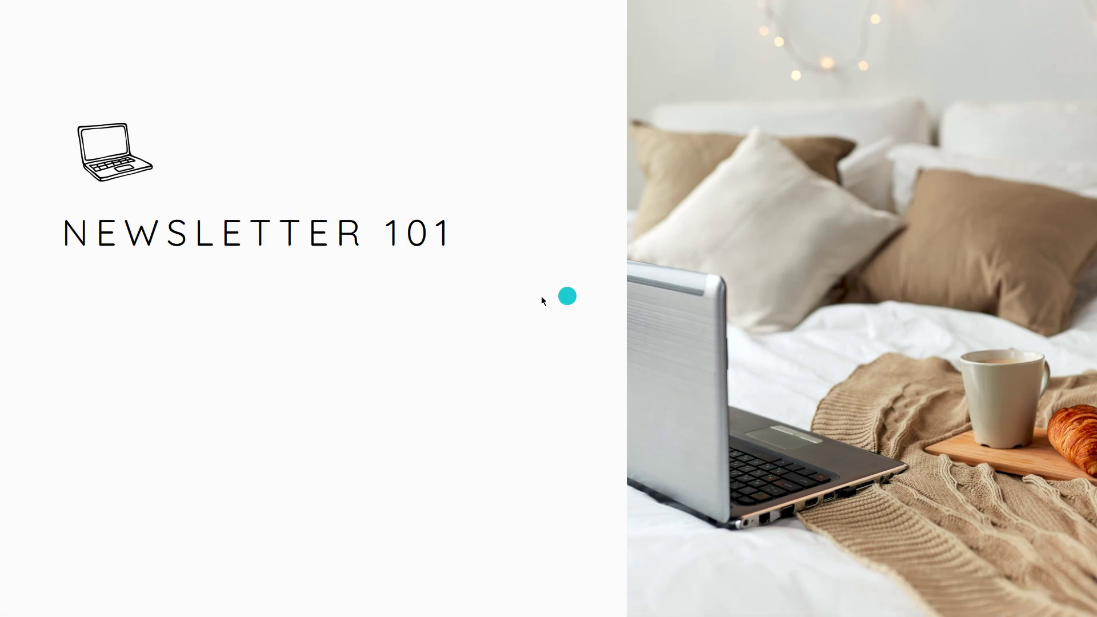
pyautogui.click(572, 330)
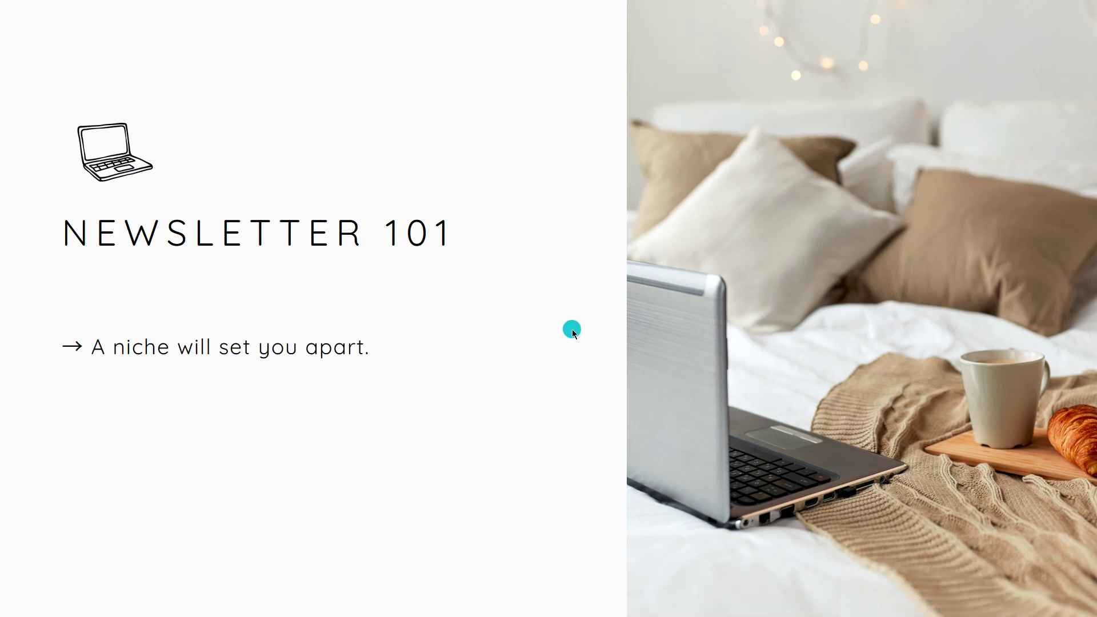
pyautogui.click(553, 354)
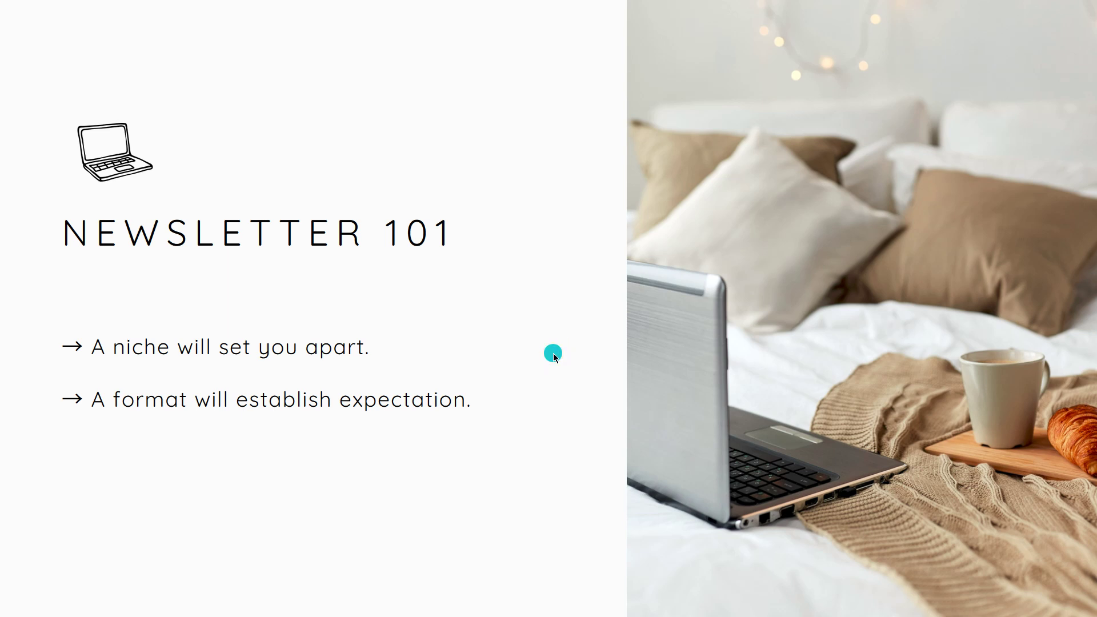
pyautogui.click(555, 356)
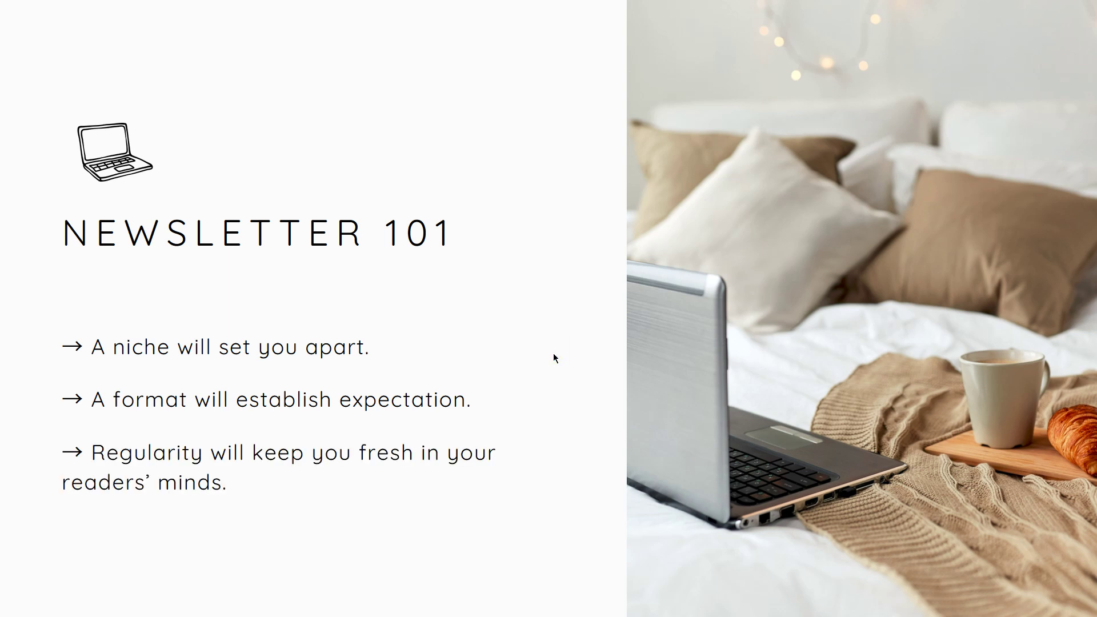